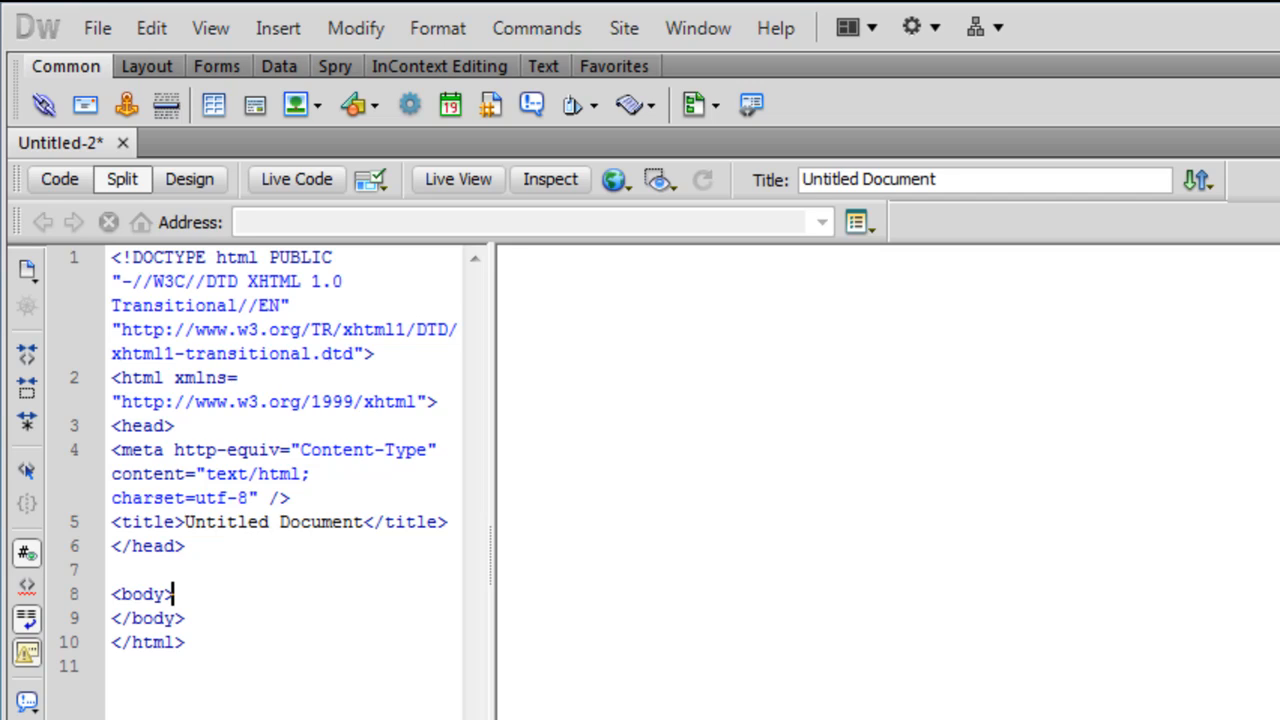
# Switch the workspace layout to Designer and back to Classic
pyautogui.click(537, 293)
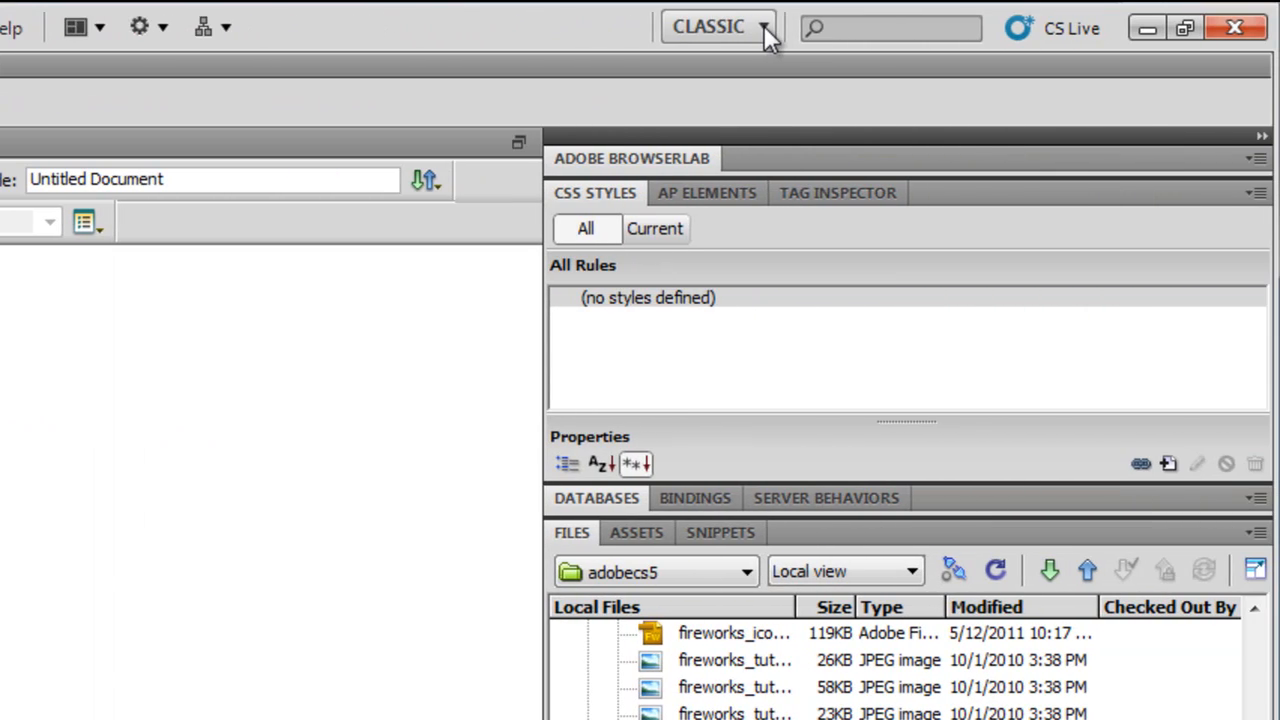
pyautogui.click(764, 25)
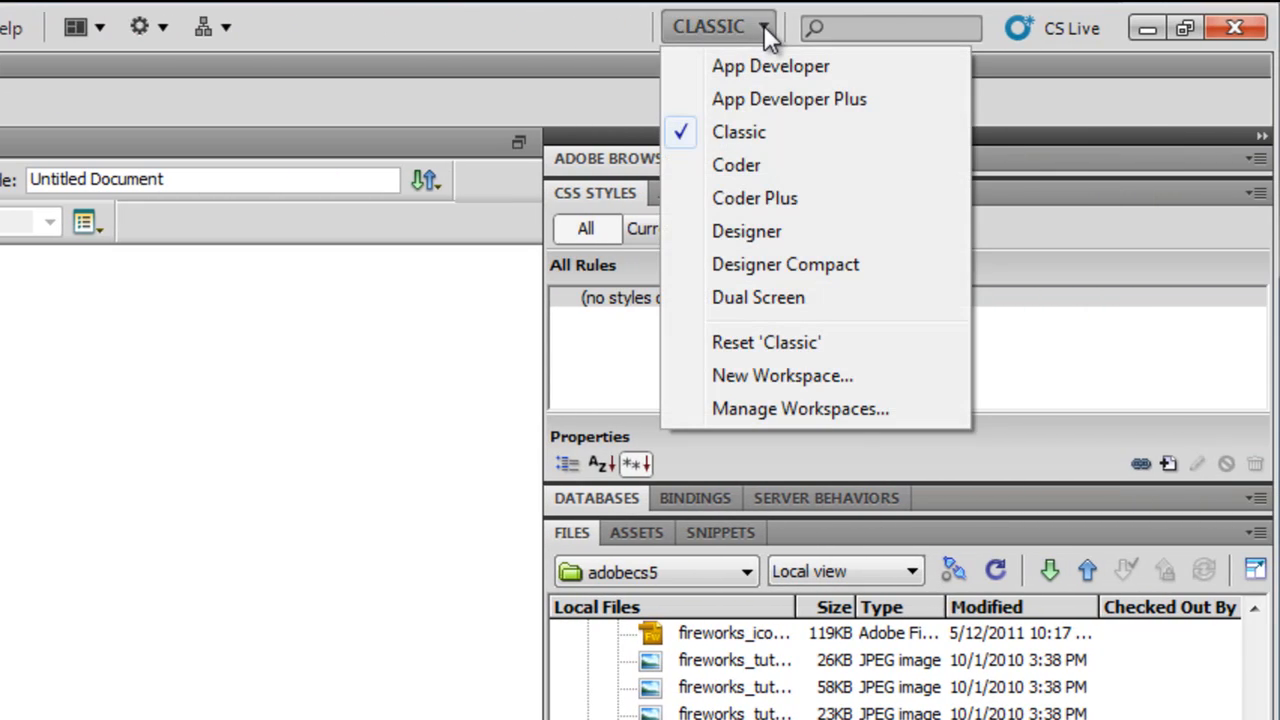
pyautogui.click(776, 231)
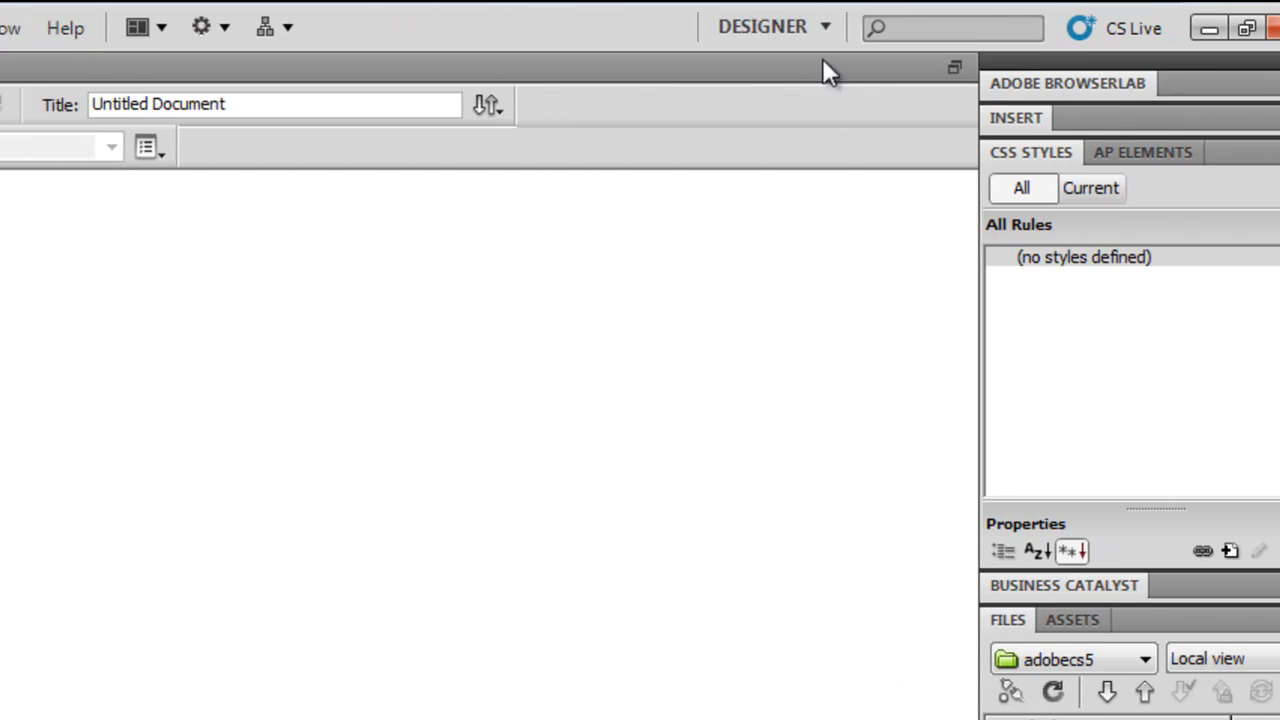
pyautogui.click(761, 33)
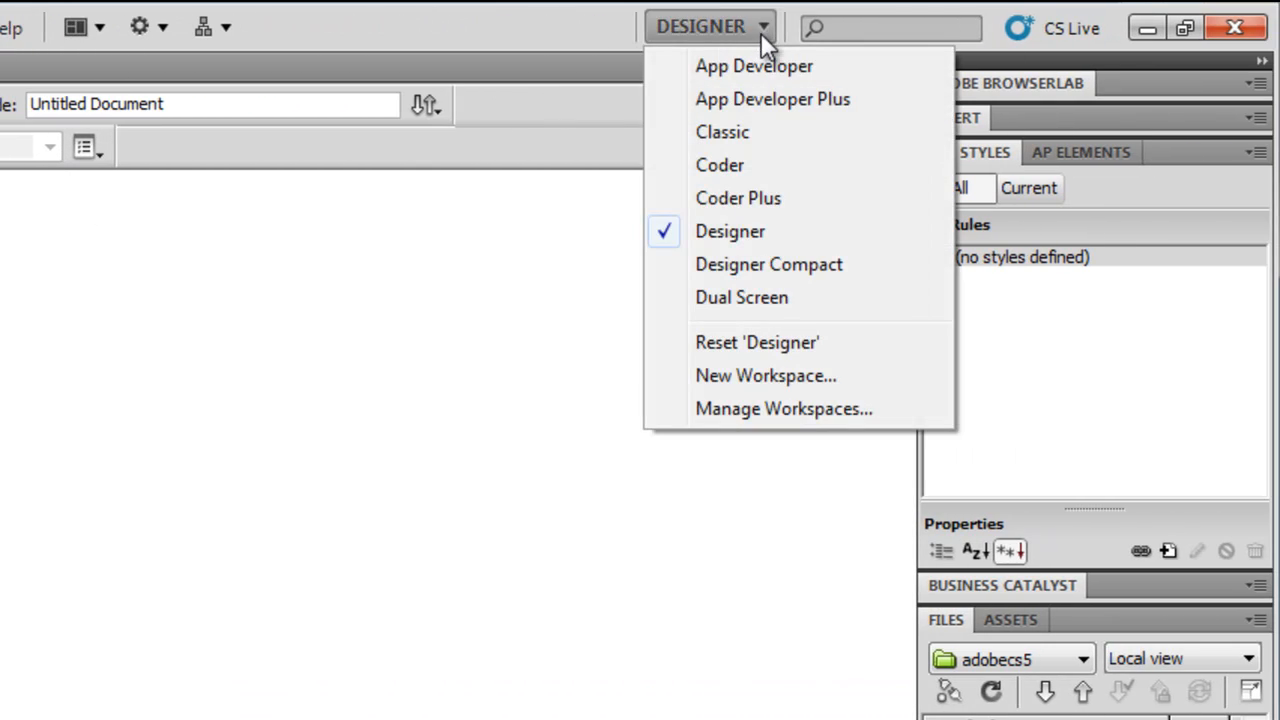
pyautogui.click(776, 132)
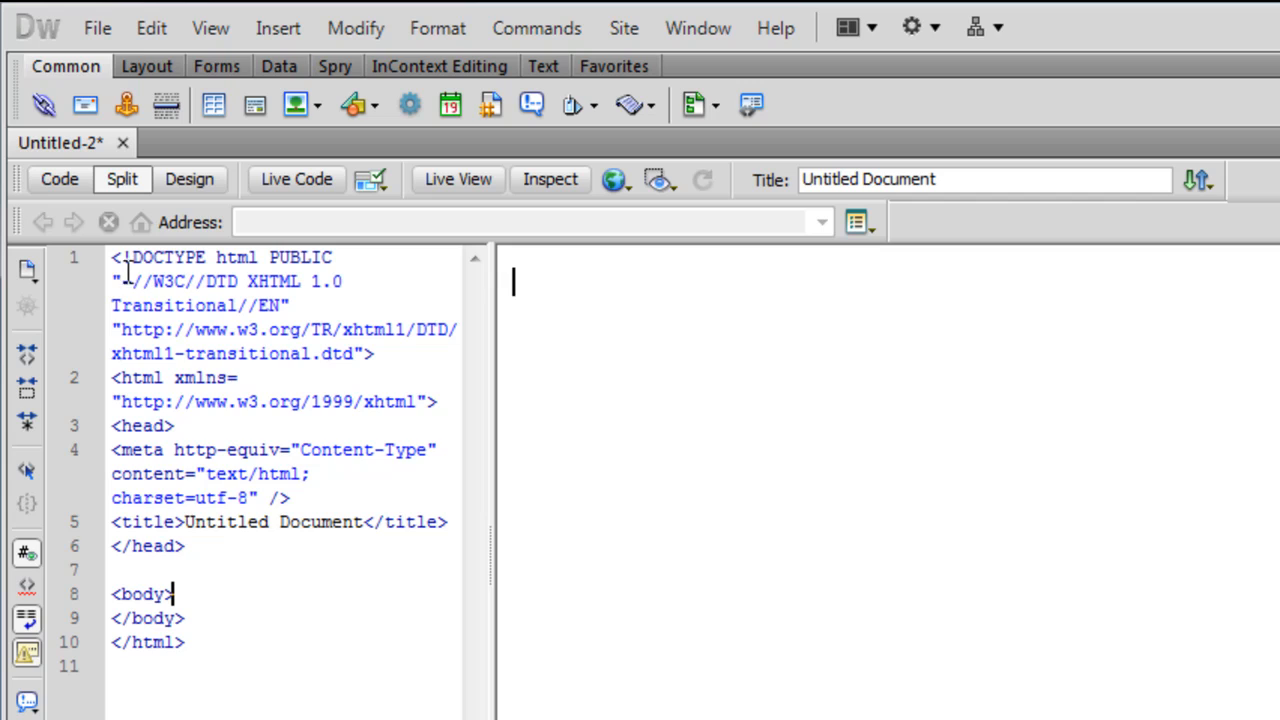
# Collapse all code outside the body element and place the cursor after the opening body tag
pyautogui.moveTo(114, 257); pyautogui.dragTo(300, 665)
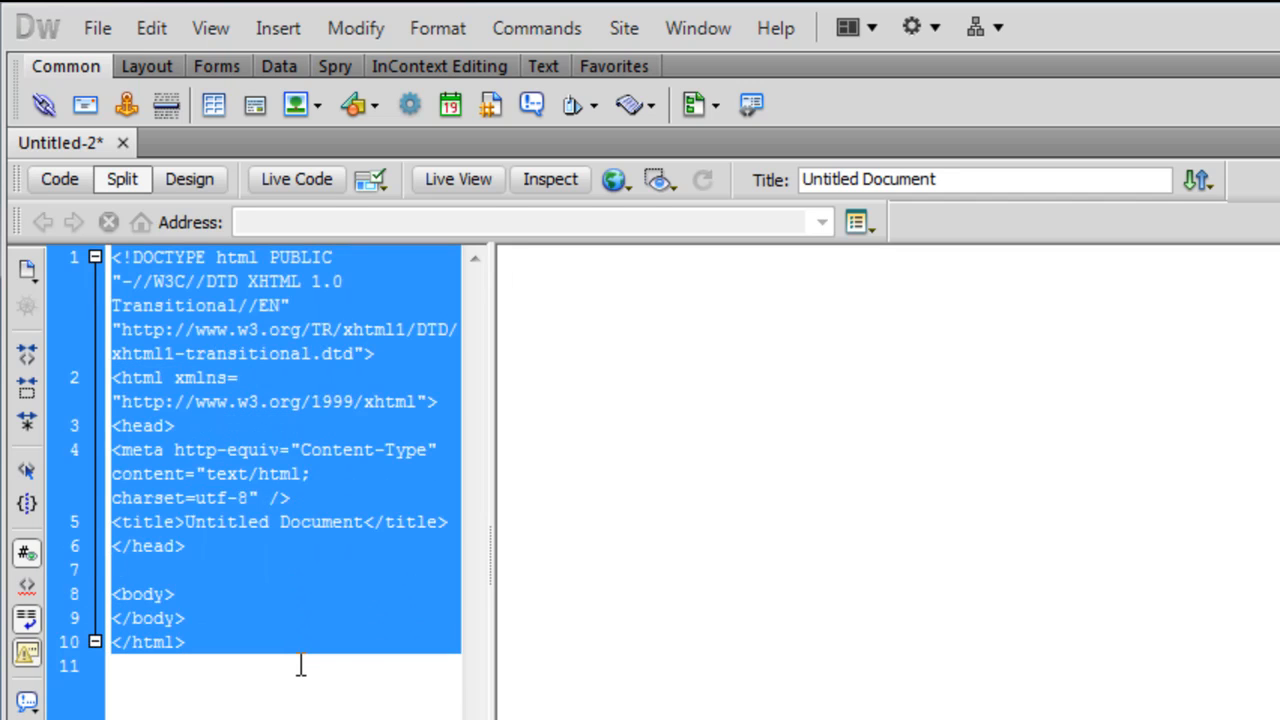
pyautogui.click(300, 668)
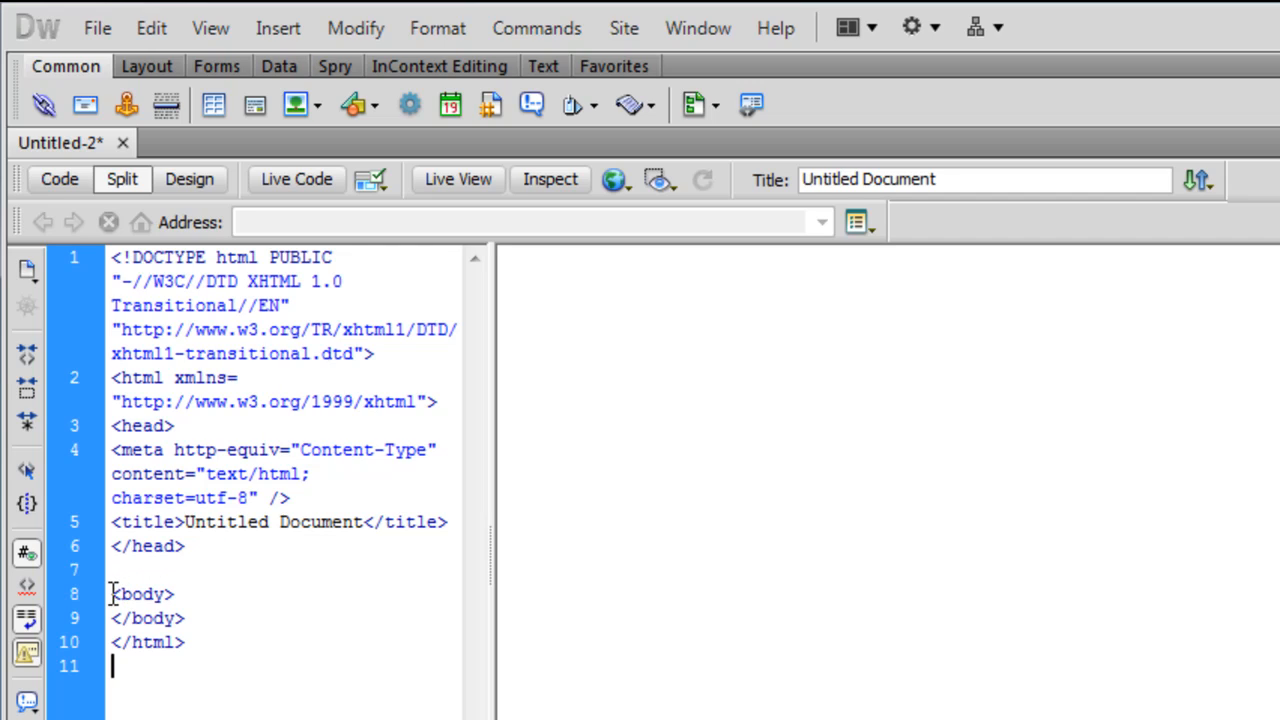
pyautogui.moveTo(112, 594); pyautogui.dragTo(201, 619)
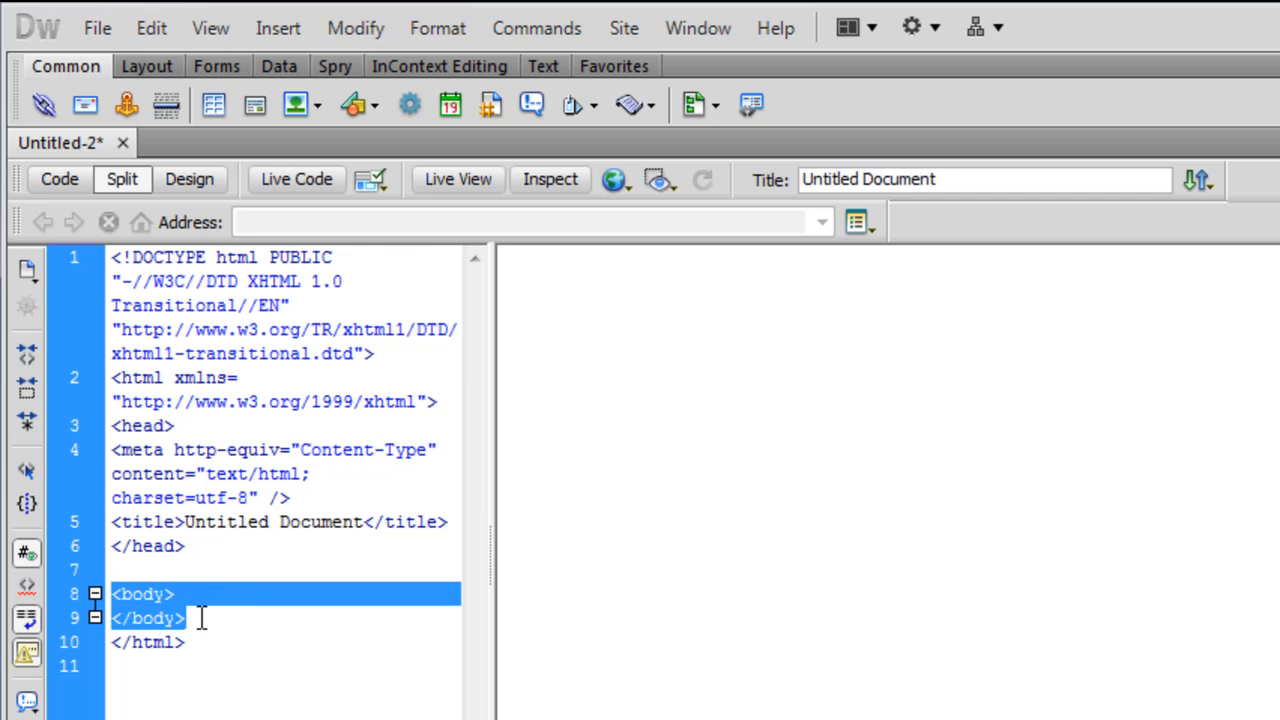
pyautogui.keyDown('alt'); pyautogui.click(30, 357); pyautogui.keyUp('alt')
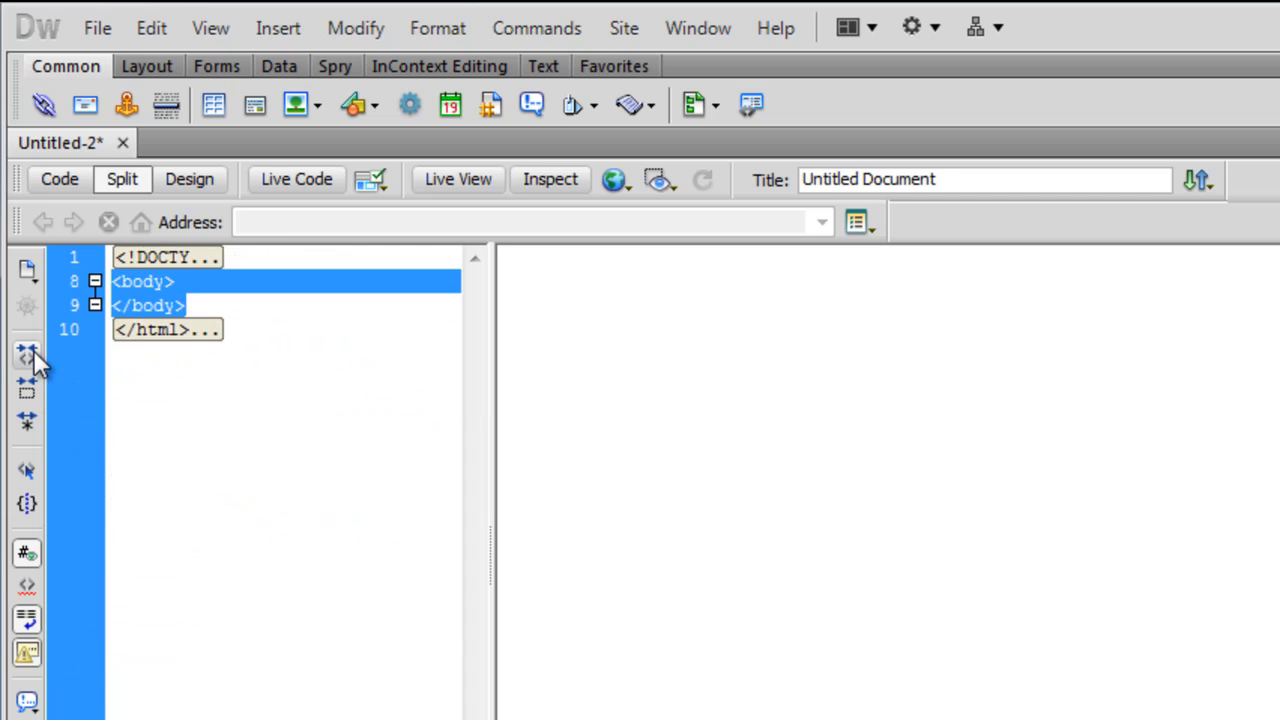
pyautogui.click(152, 382)
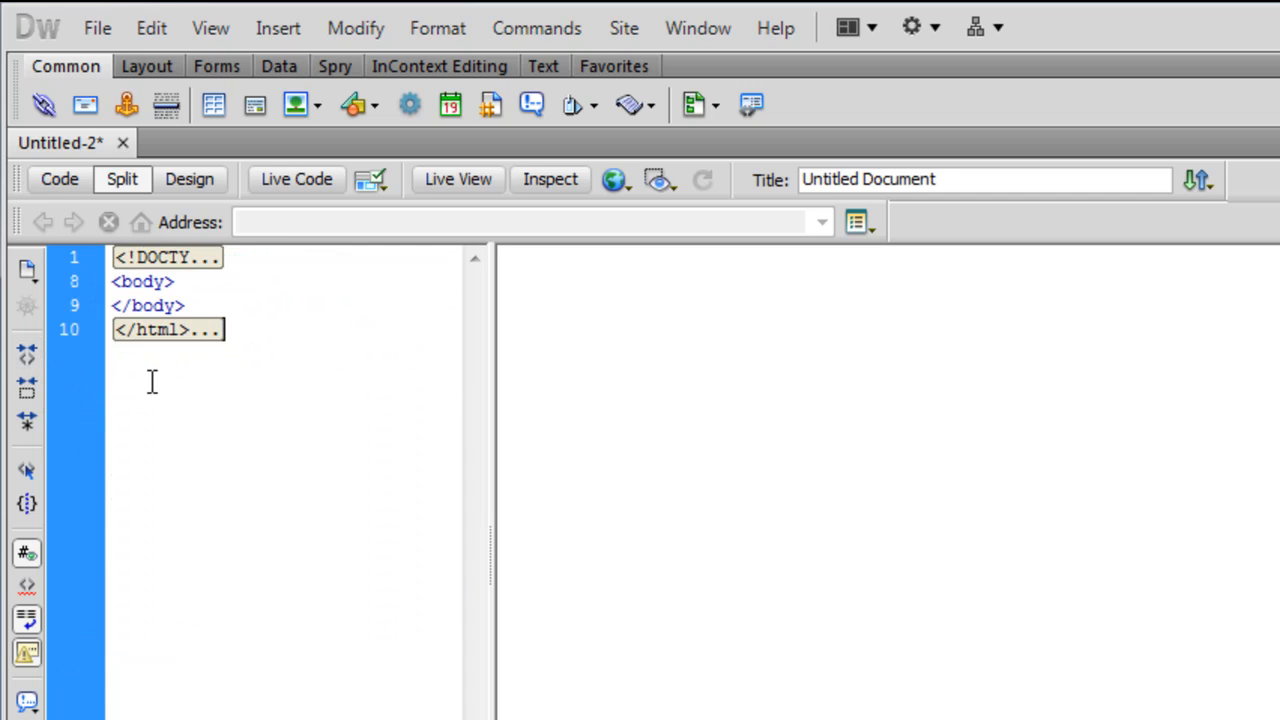
pyautogui.click(194, 289)
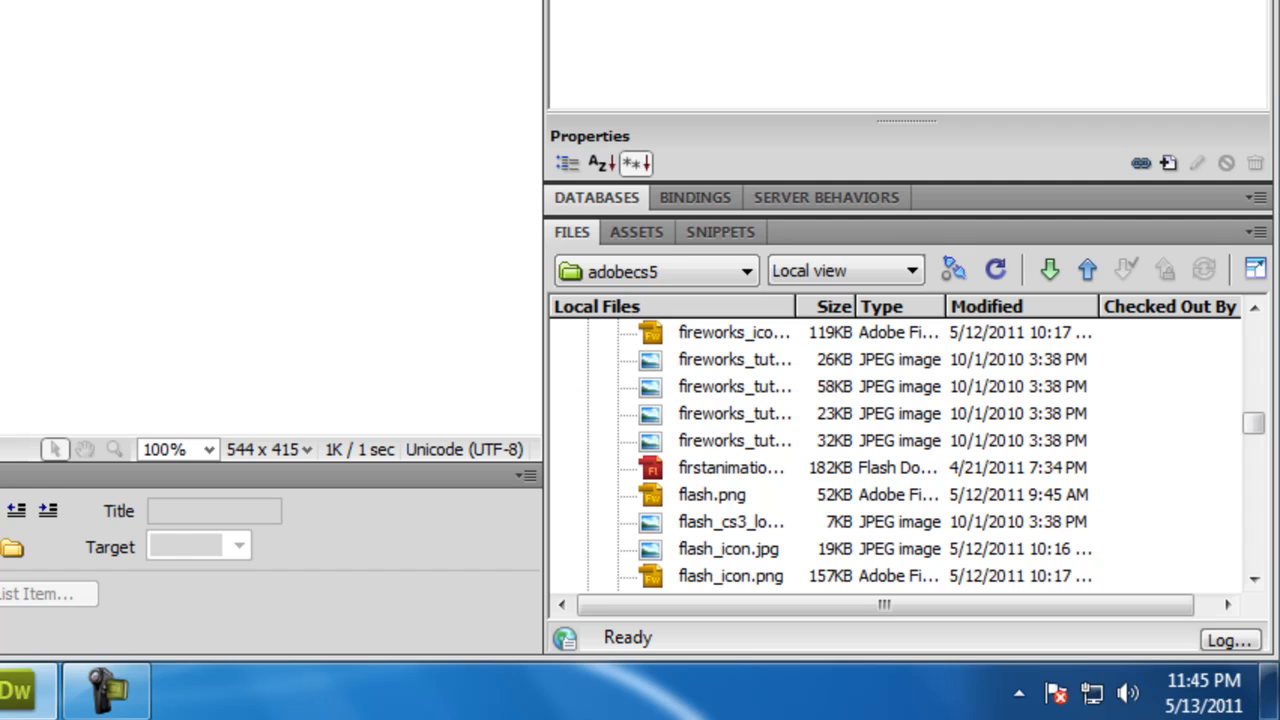
# Insert images.jpg from the site's local files into the page body, leaving its alternate text empty
pyautogui.click(745, 540)
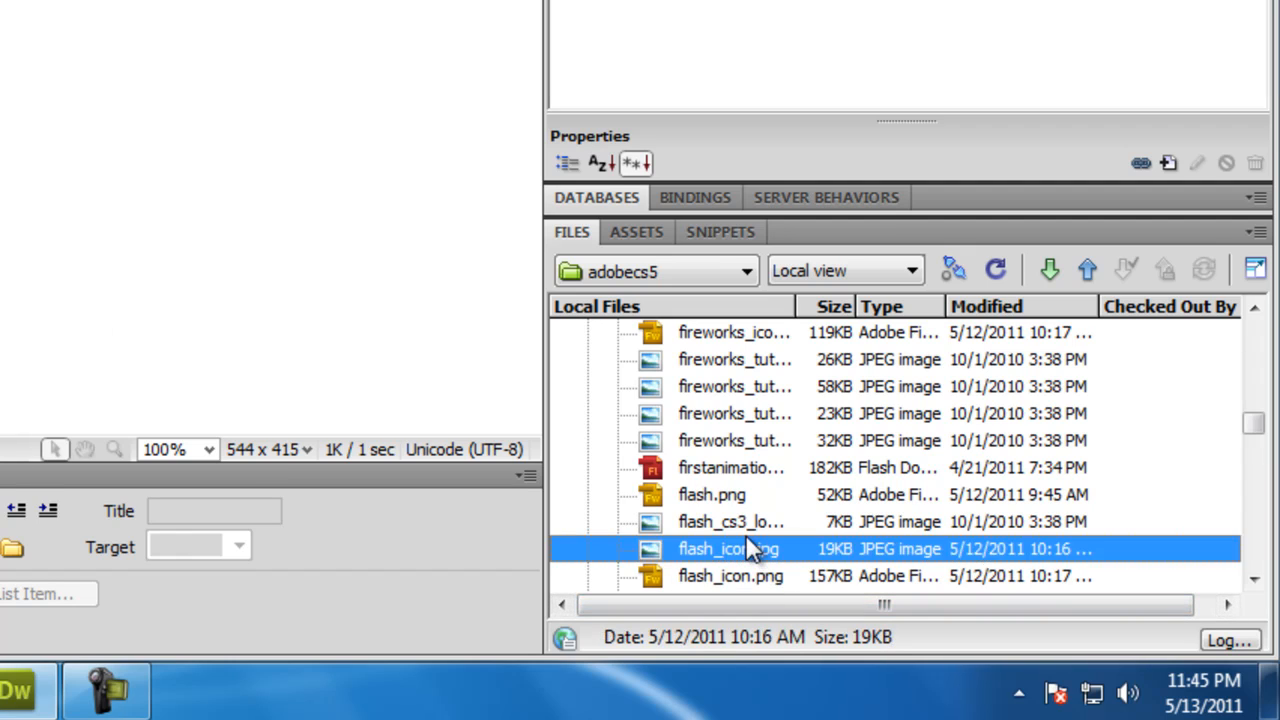
pyautogui.scroll(-2, 748, 545)
pyautogui.click(742, 524)
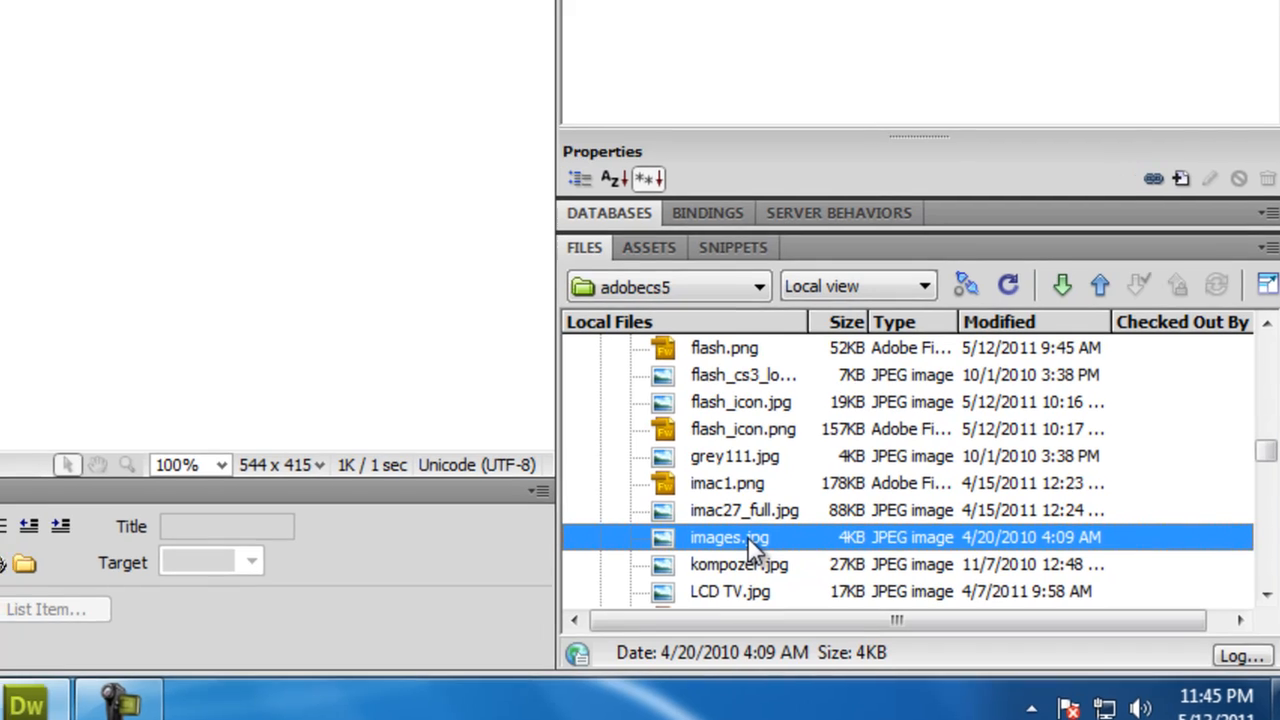
pyautogui.moveTo(735, 521); pyautogui.dragTo(353, 427)
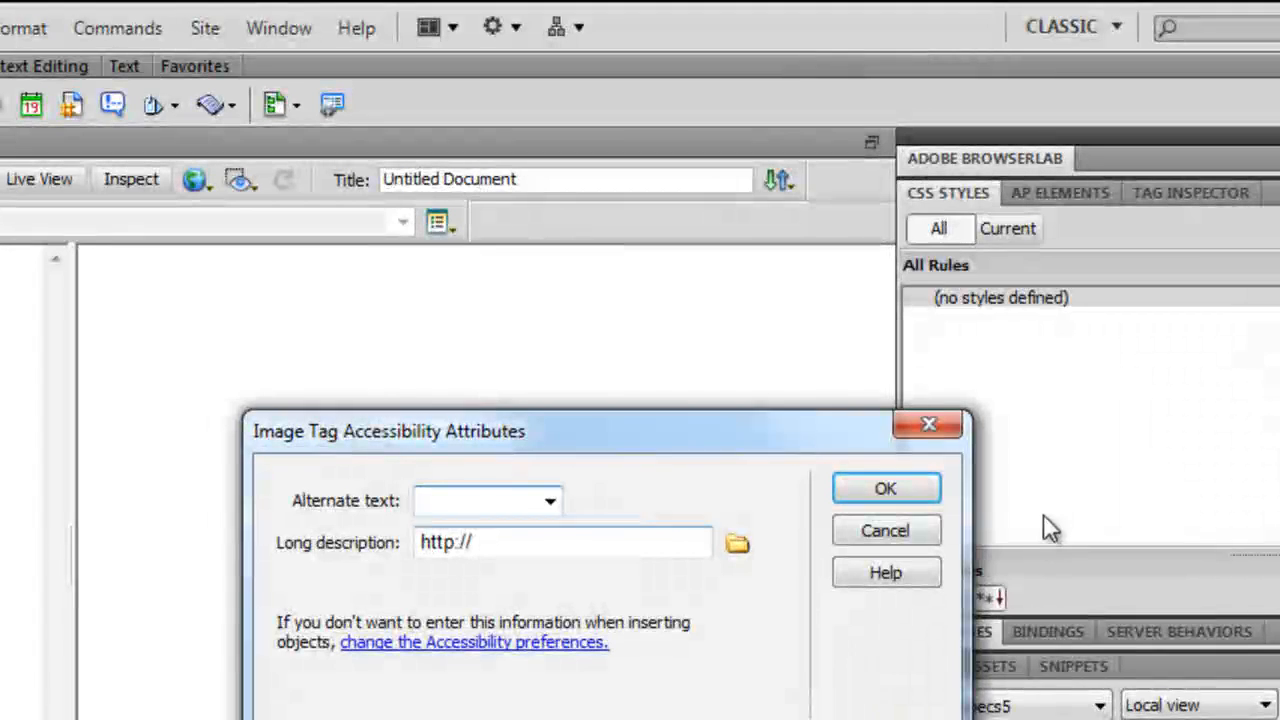
pyautogui.click(868, 492)
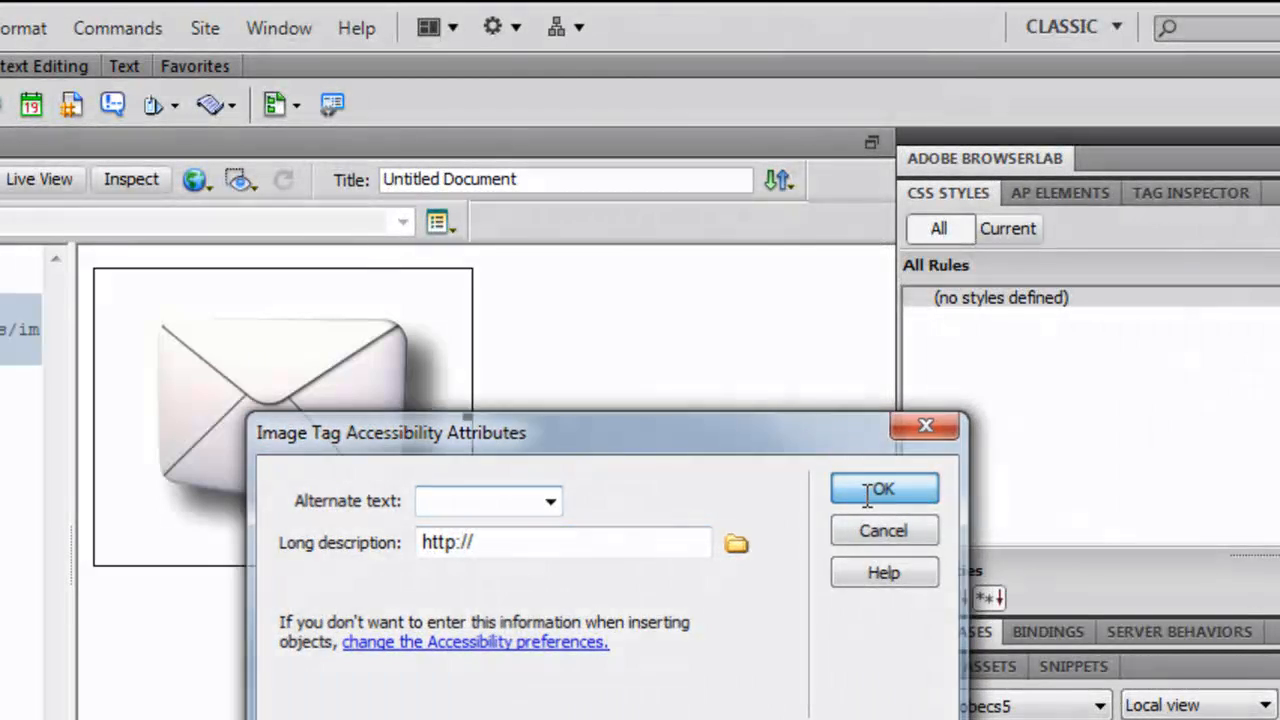
pyautogui.click(737, 486)
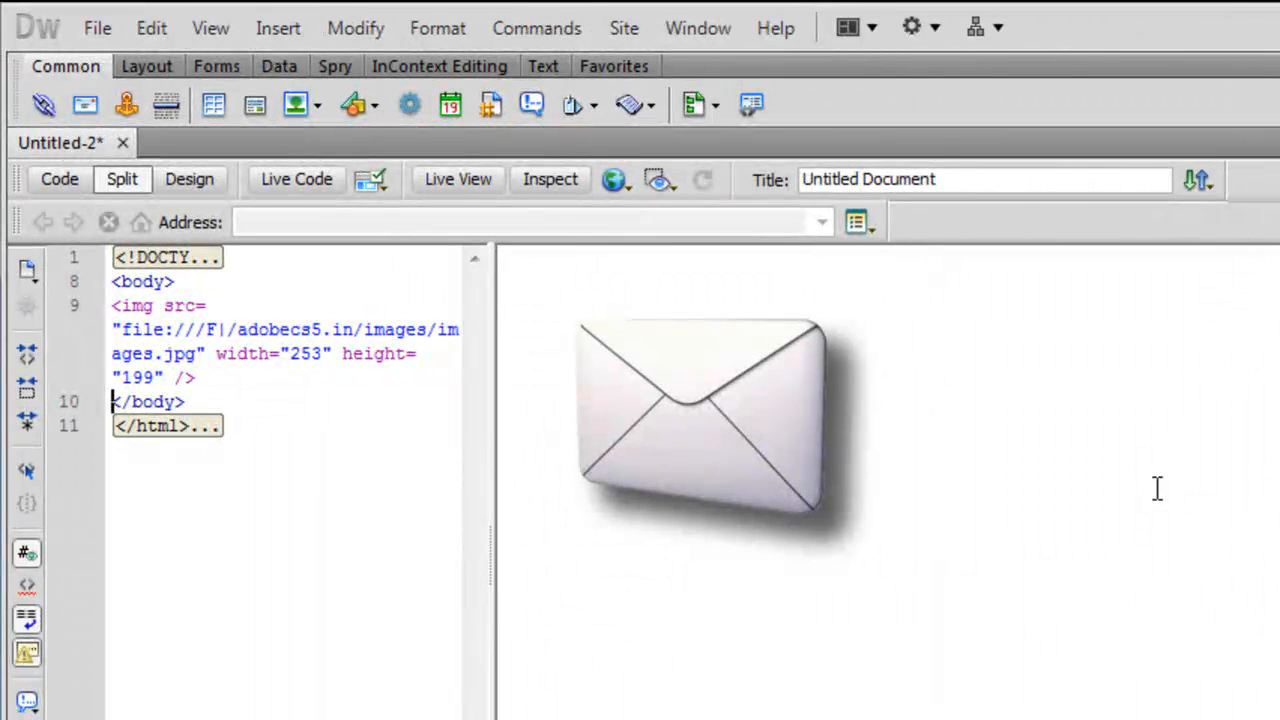
# Select the envelope image, display the site's Library assets and enlarge their display area
pyautogui.click(758, 440)
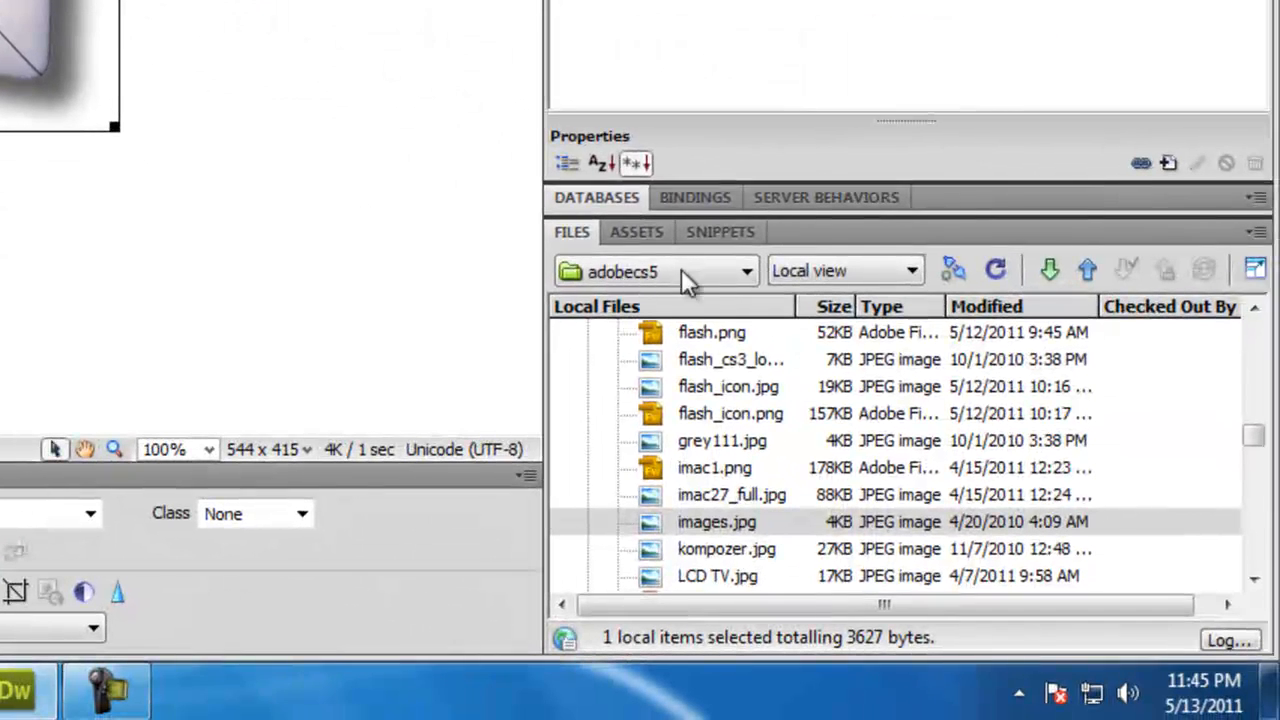
pyautogui.click(638, 234)
pyautogui.click(578, 232)
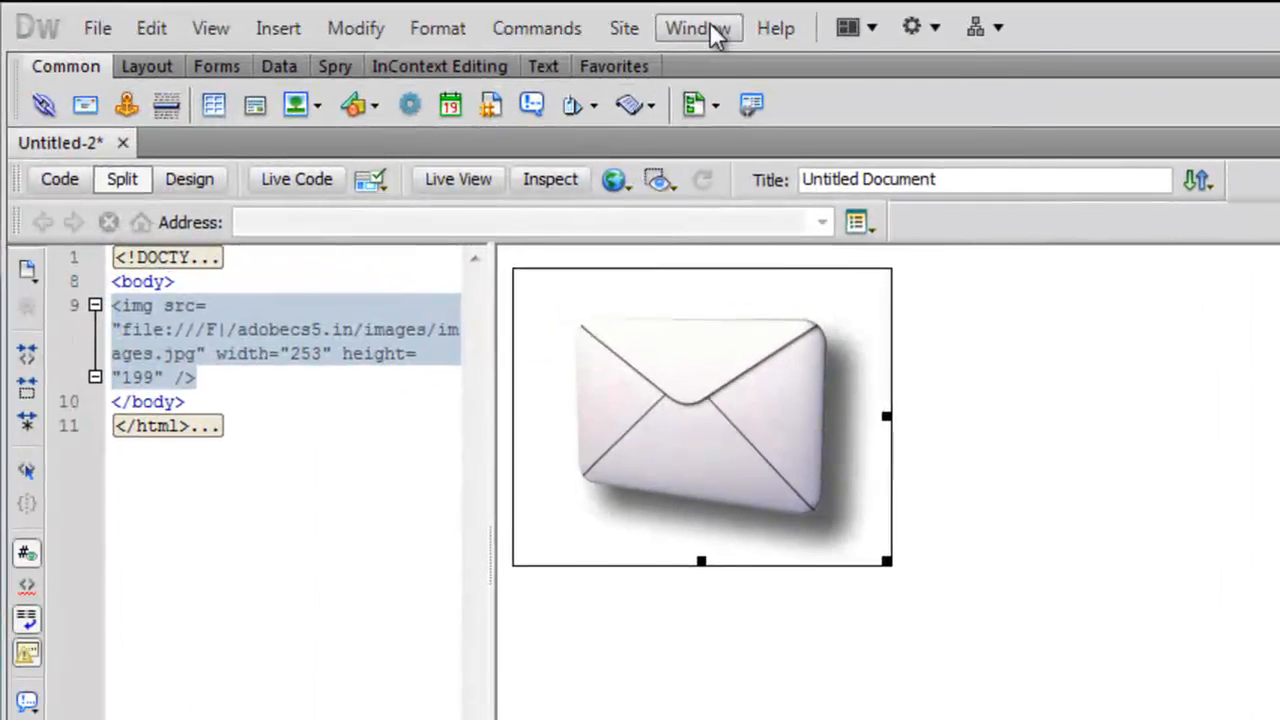
pyautogui.click(712, 33)
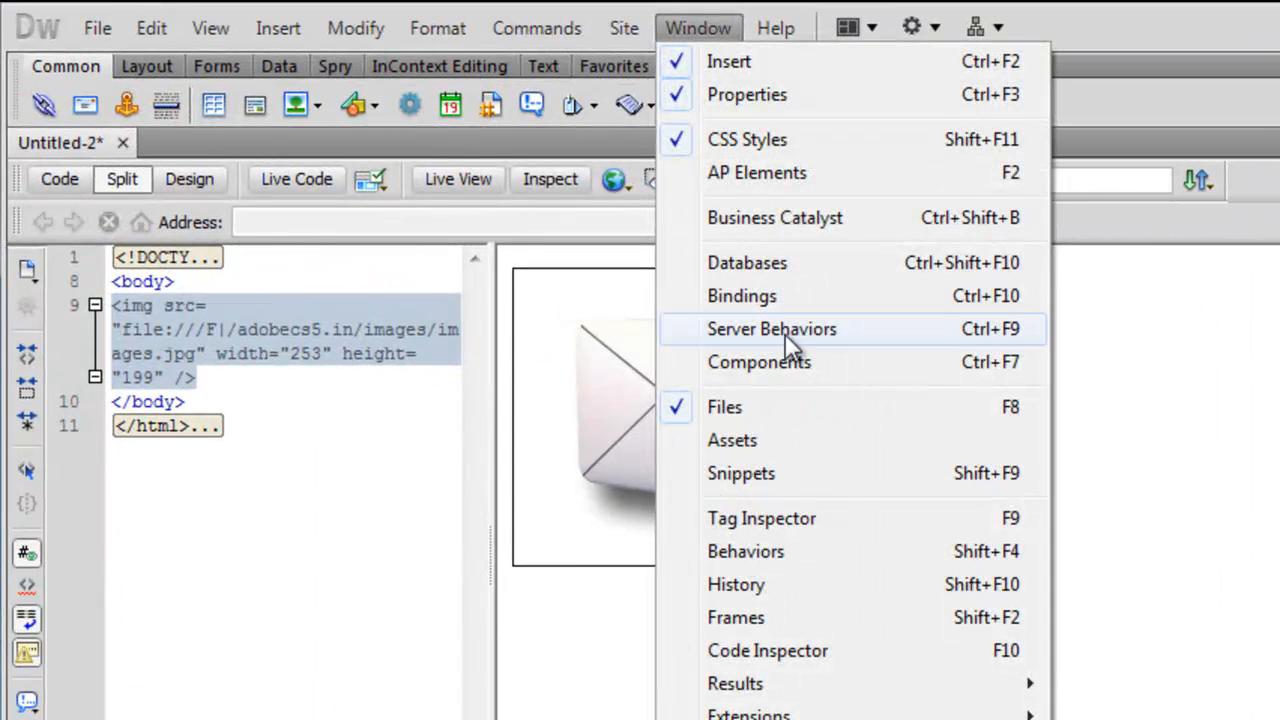
pyautogui.click(809, 440)
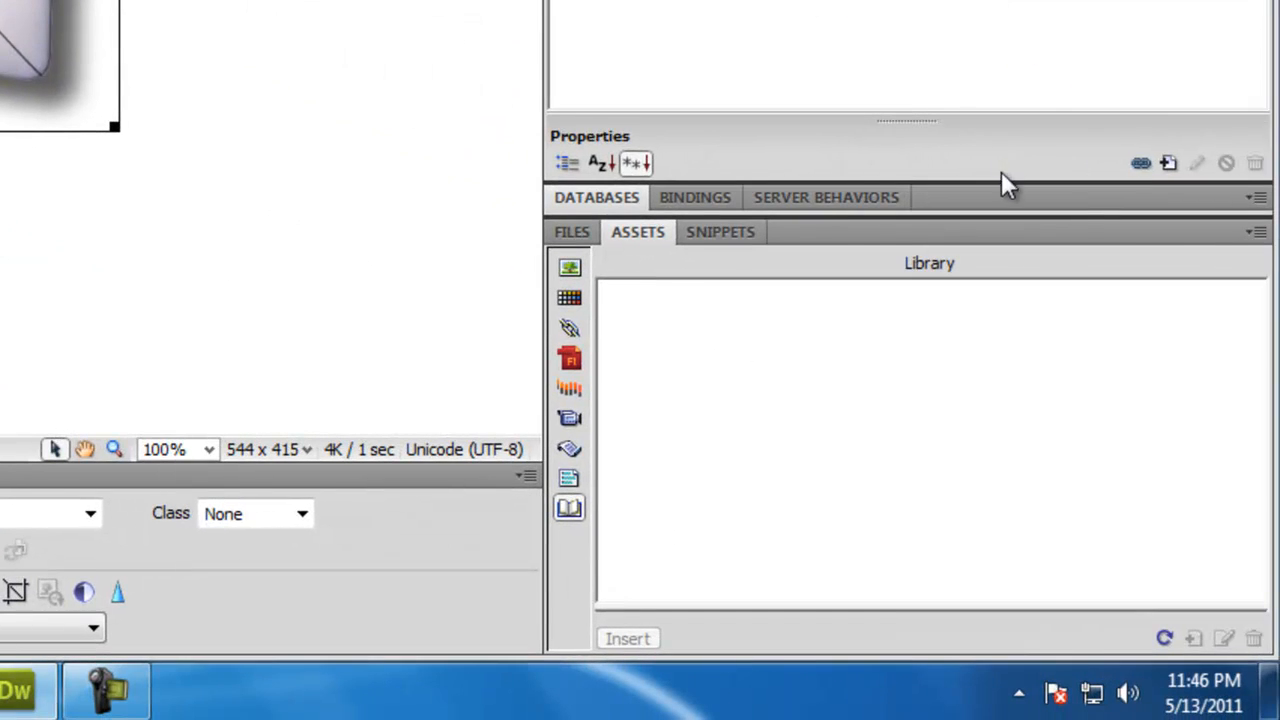
pyautogui.moveTo(1000, 183); pyautogui.dragTo(1000, 0)
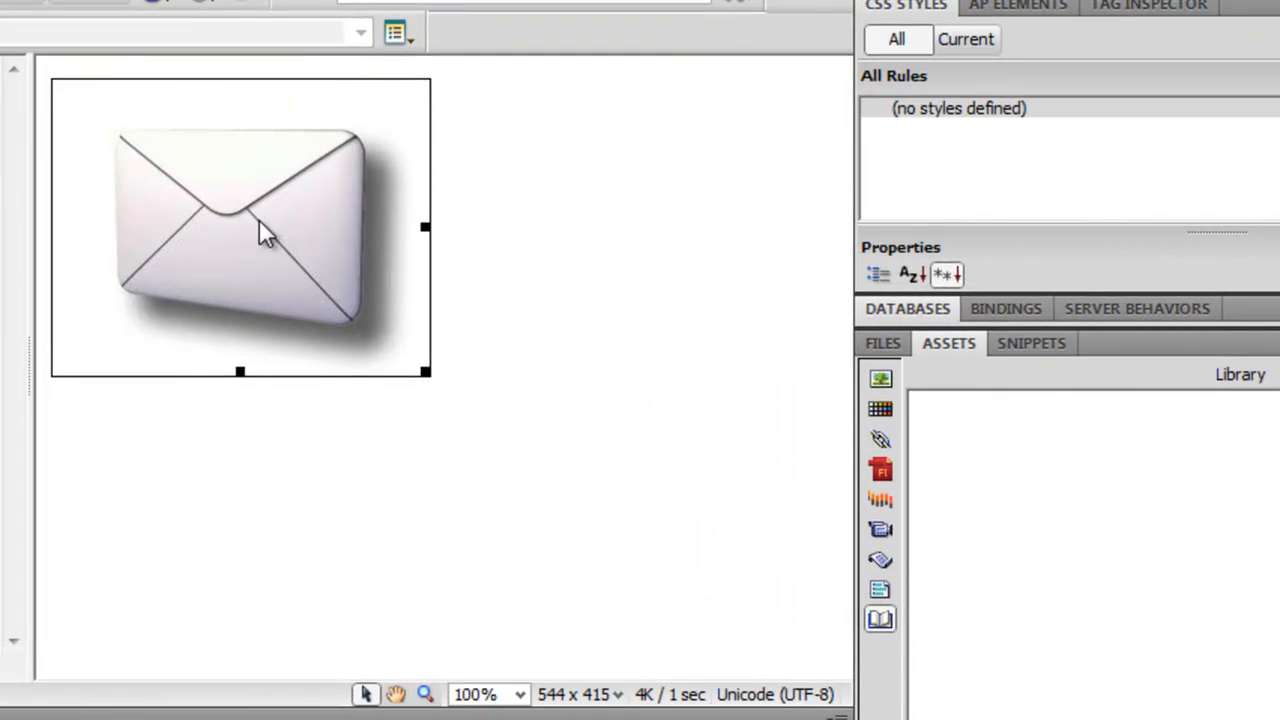
# Add the envelope image from the page to the Library as an item named email
pyautogui.moveTo(259, 219); pyautogui.dragTo(1205, 502)
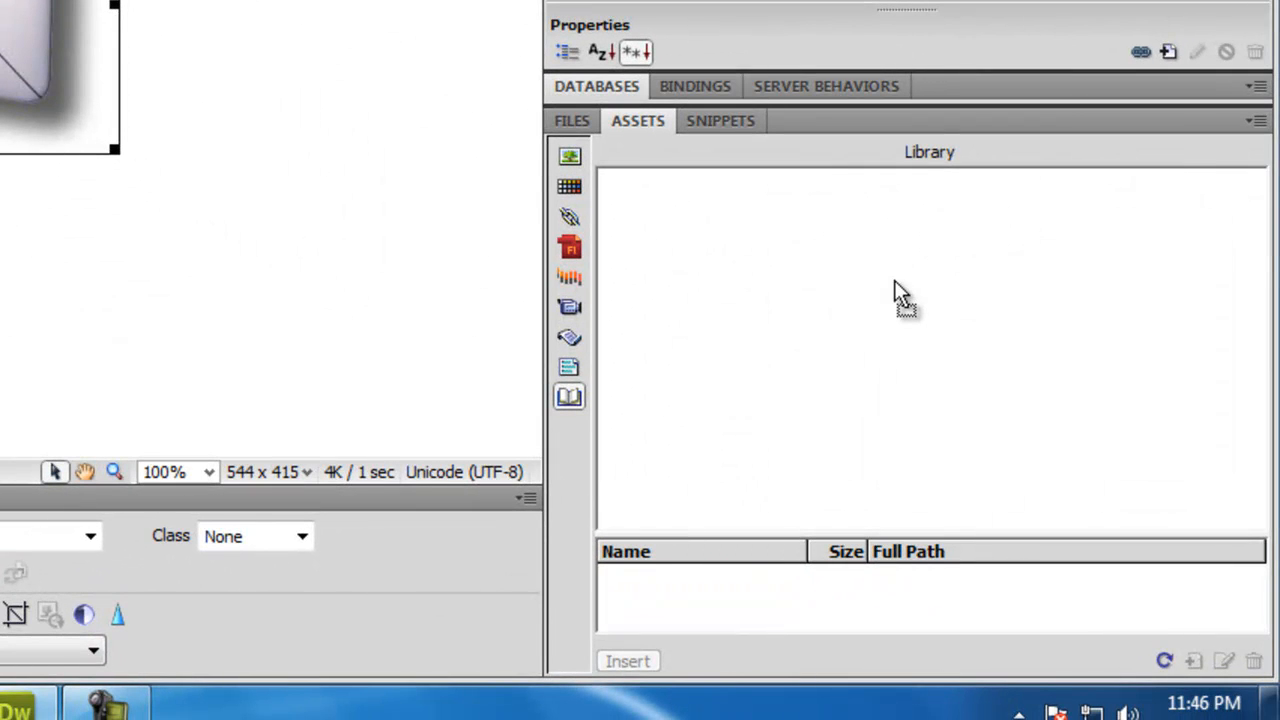
pyautogui.moveTo(894, 280); pyautogui.dragTo(894, 280)
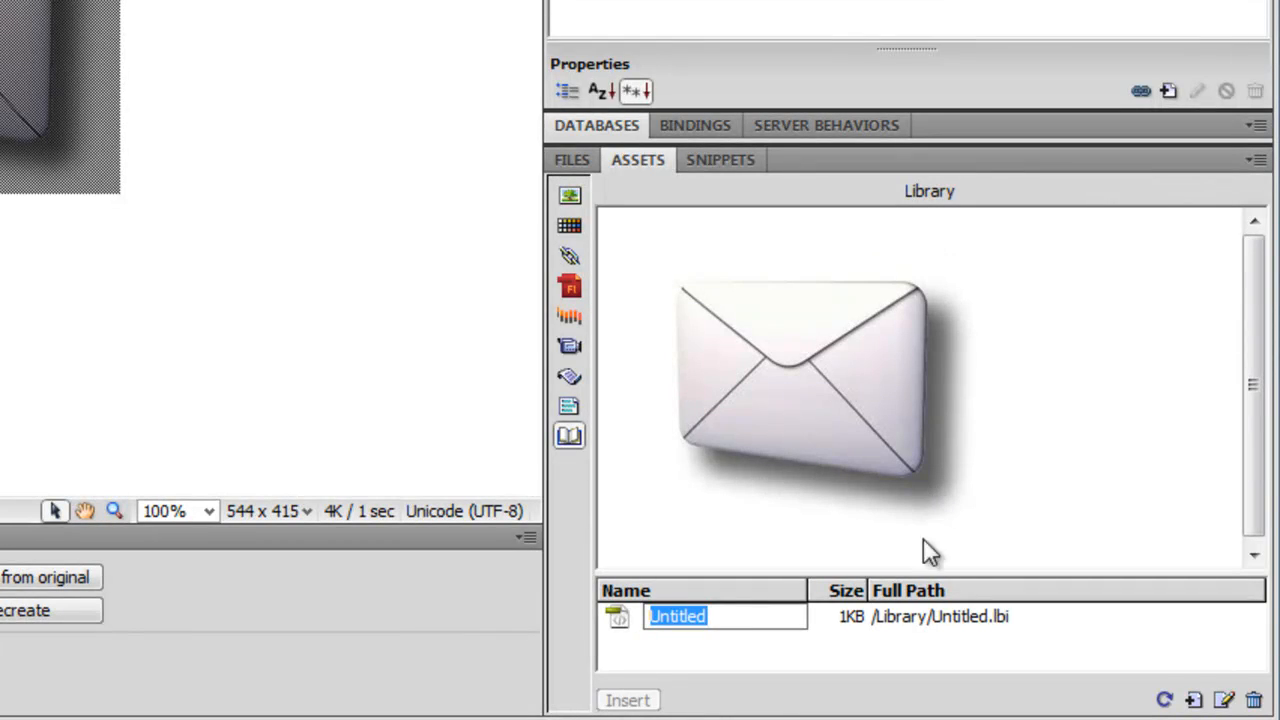
pyautogui.click(745, 619)
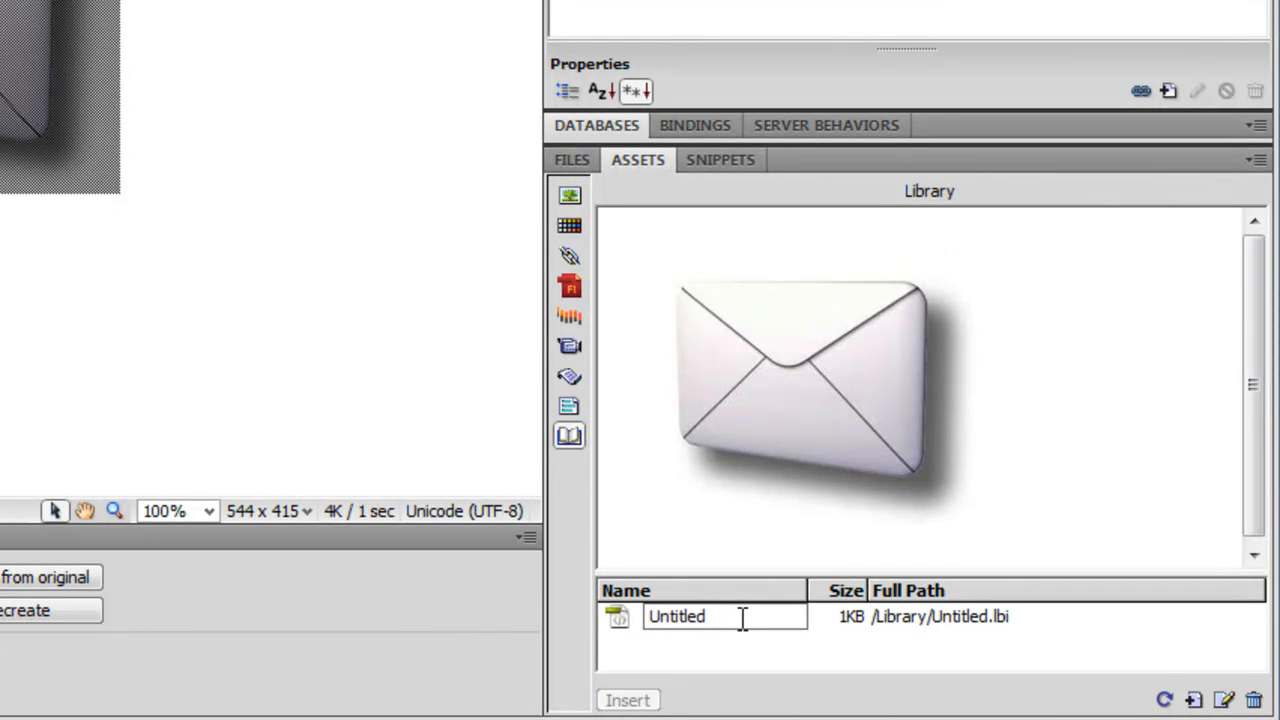
pyautogui.moveTo(743, 618); pyautogui.dragTo(623, 616)
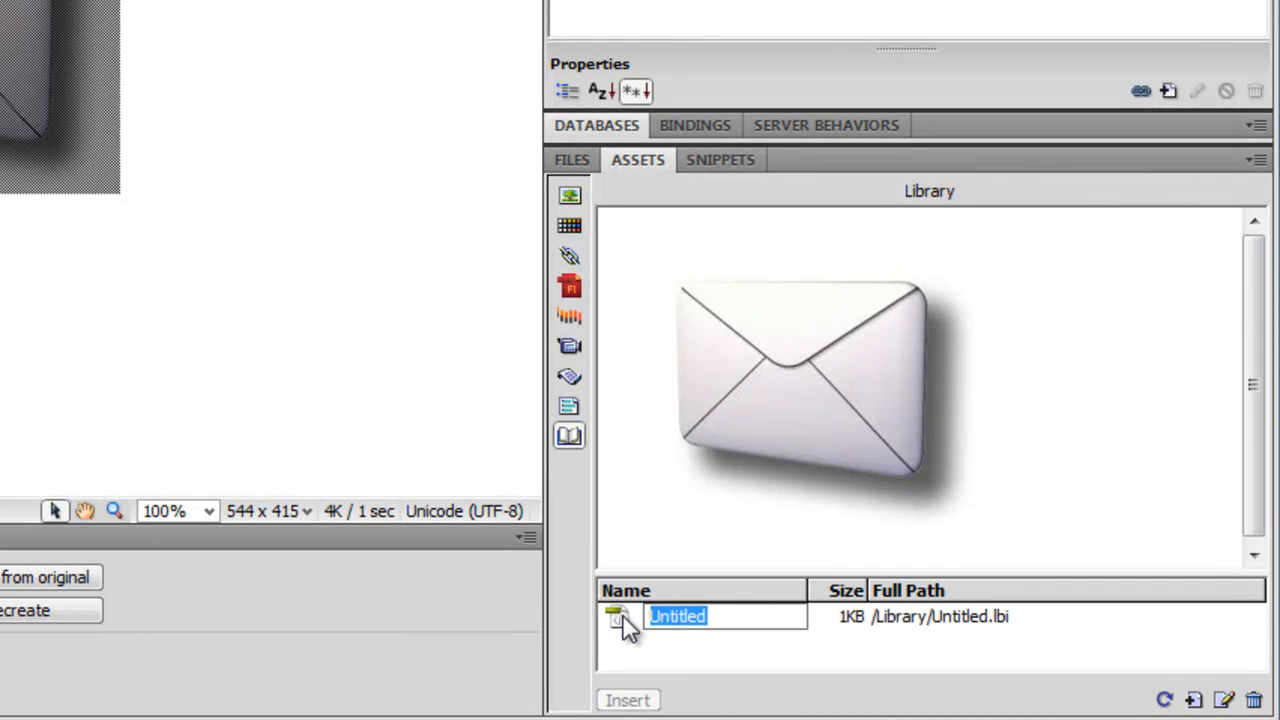
pyautogui.write('email')
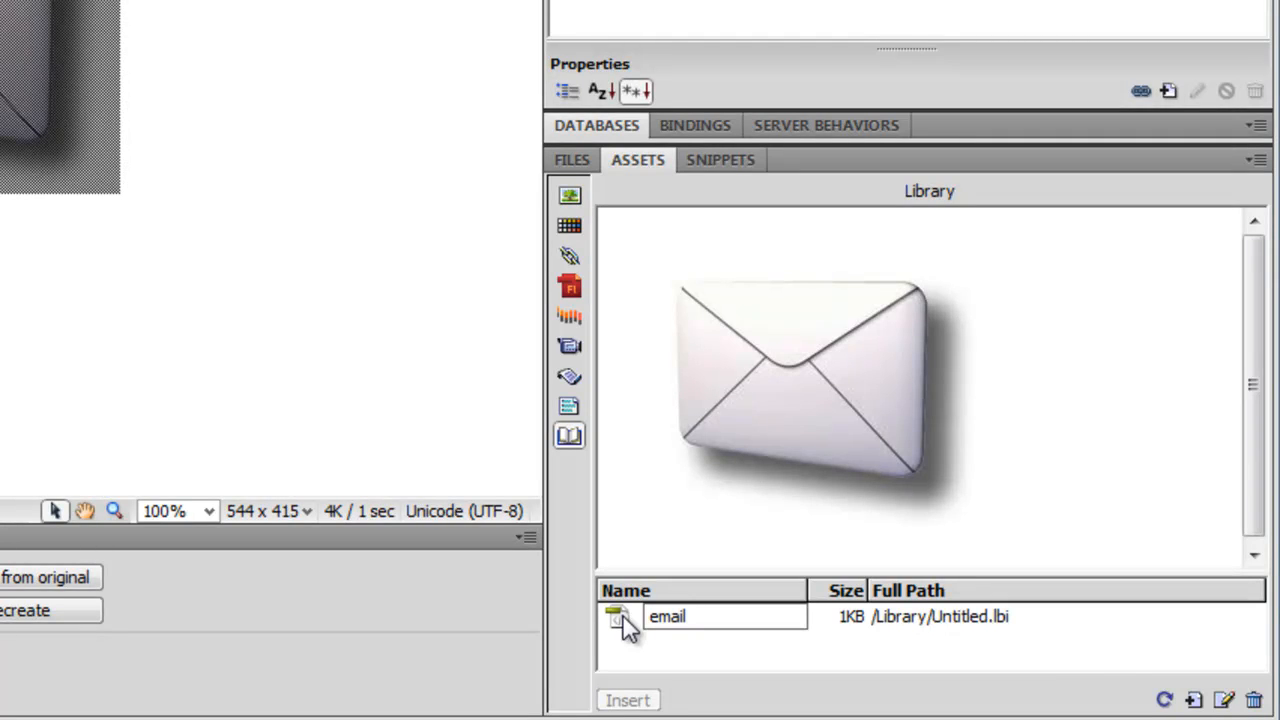
pyautogui.press('Return')
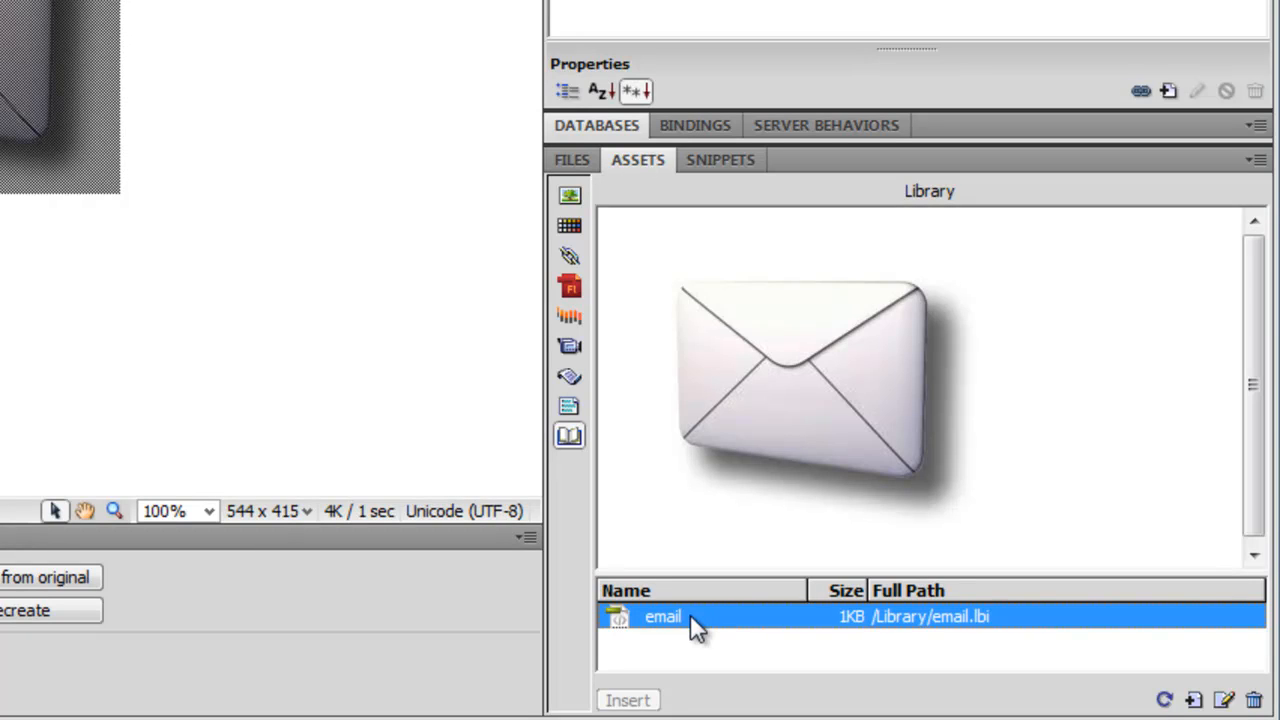
# Place further copies of the email library item on the page and widen the document area
pyautogui.click(245, 326)
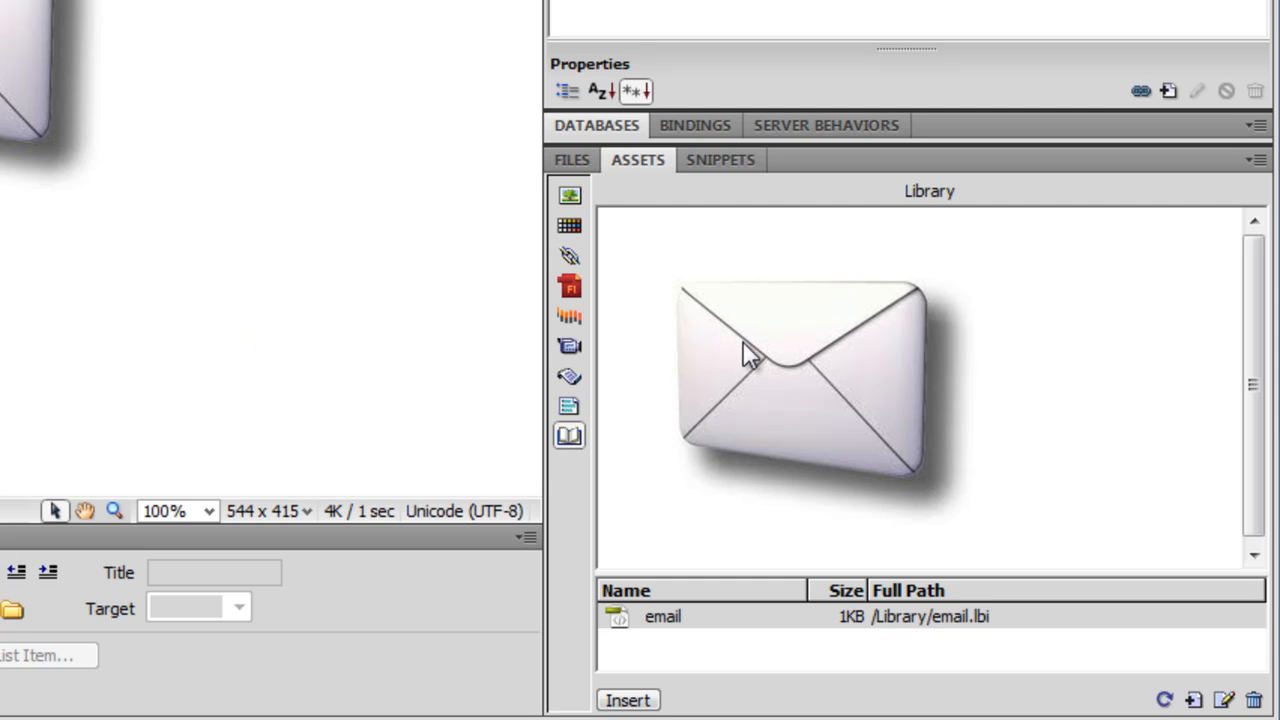
pyautogui.moveTo(758, 351); pyautogui.dragTo(252, 74)
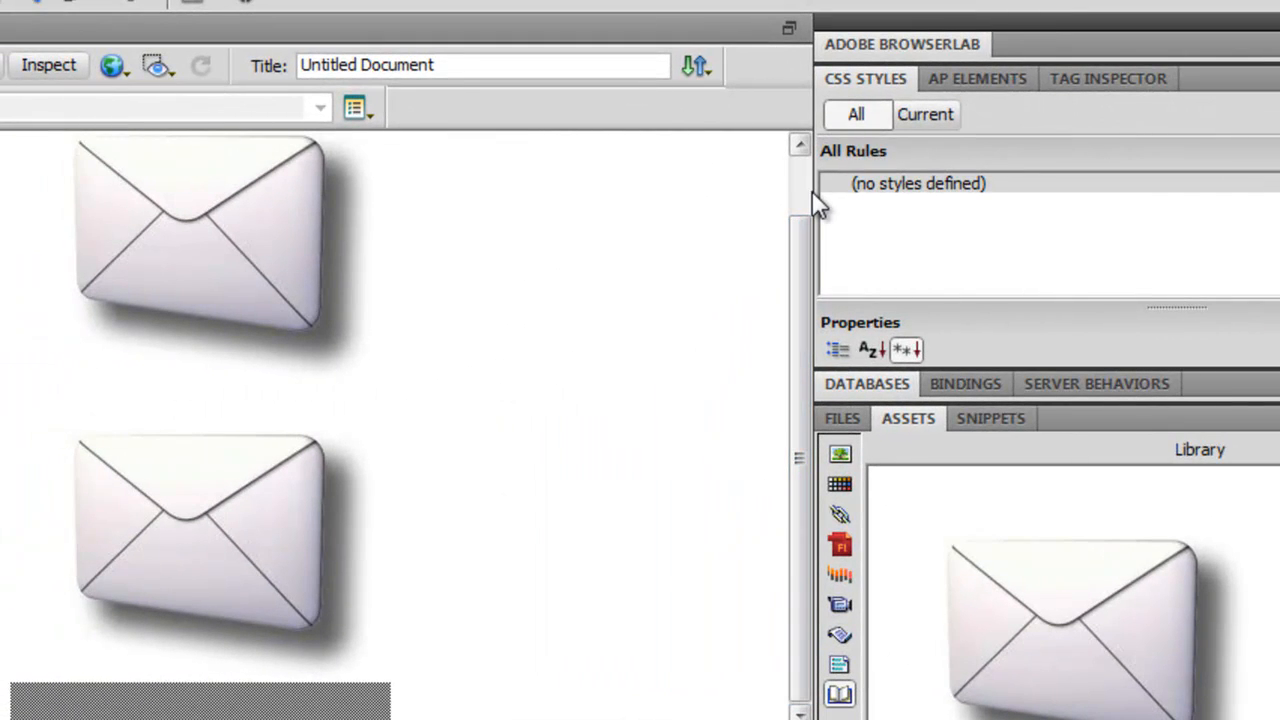
pyautogui.moveTo(812, 192); pyautogui.dragTo(1072, 194)
pyautogui.click(809, 410)
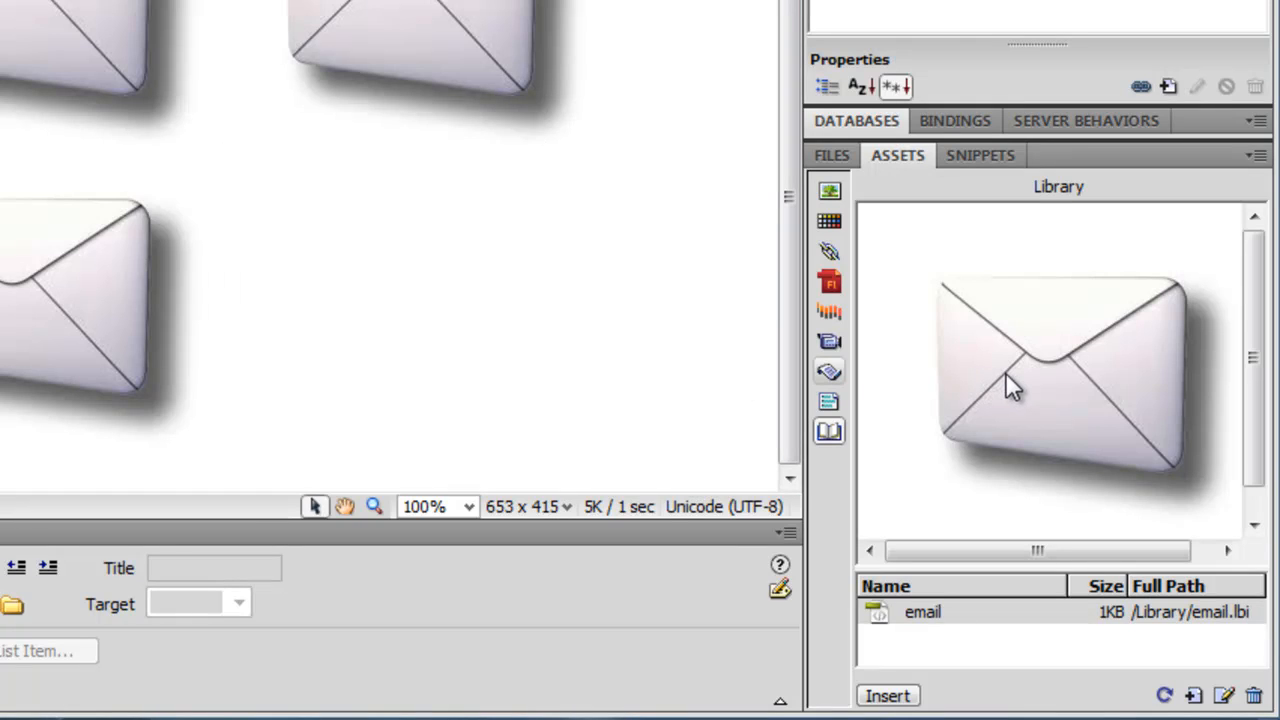
# Open the email library item for editing
pyautogui.click(947, 606)
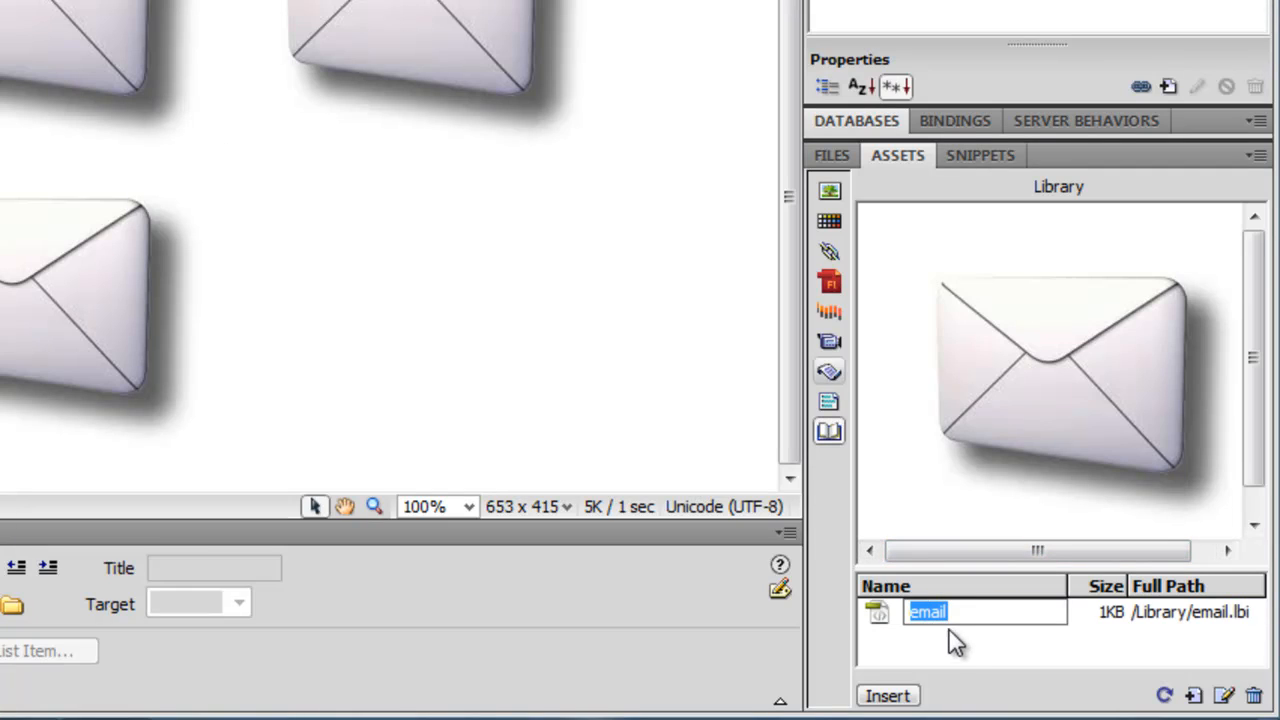
pyautogui.click(948, 634)
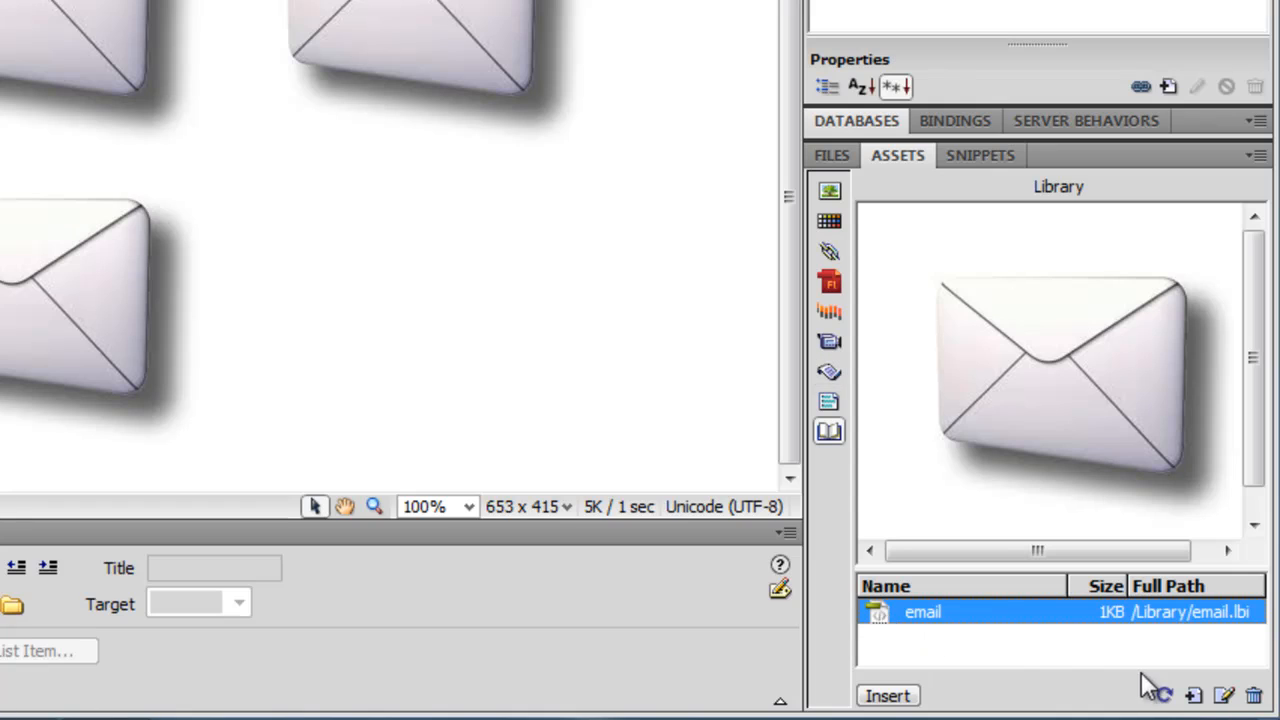
pyautogui.click(1224, 696)
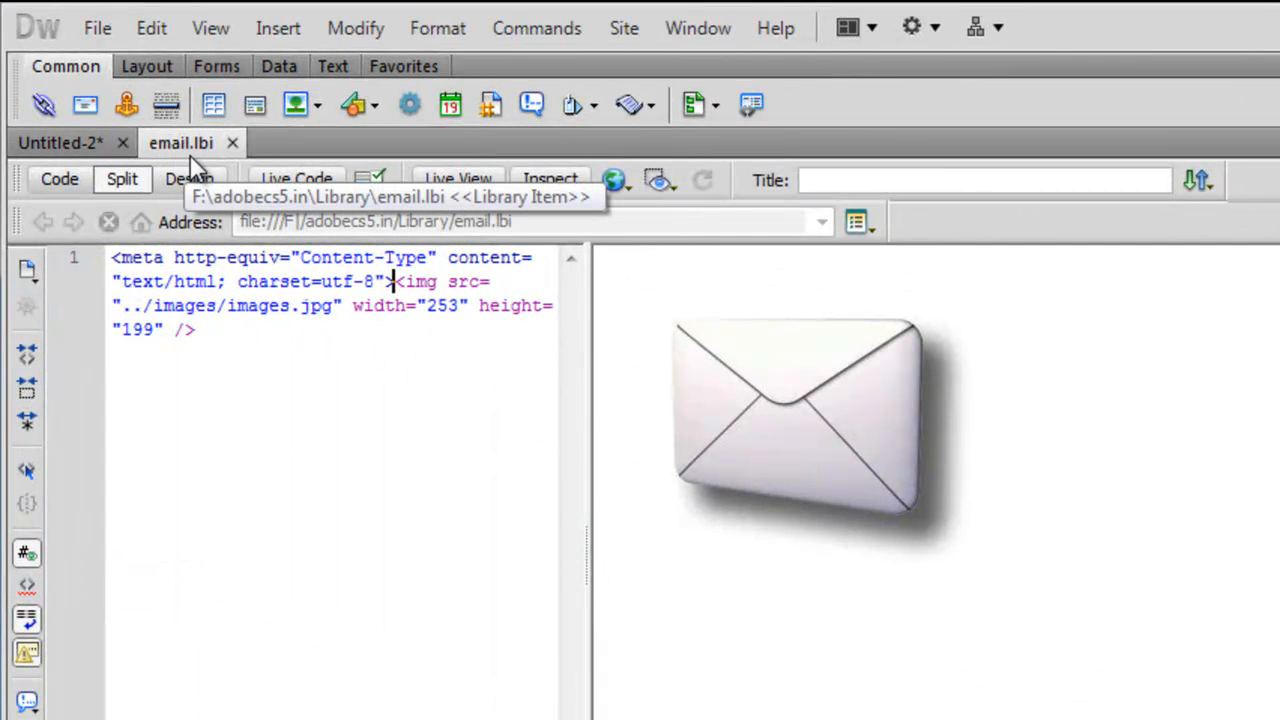
# Give the envelope image in the email library item a border of 5
pyautogui.click(730, 418)
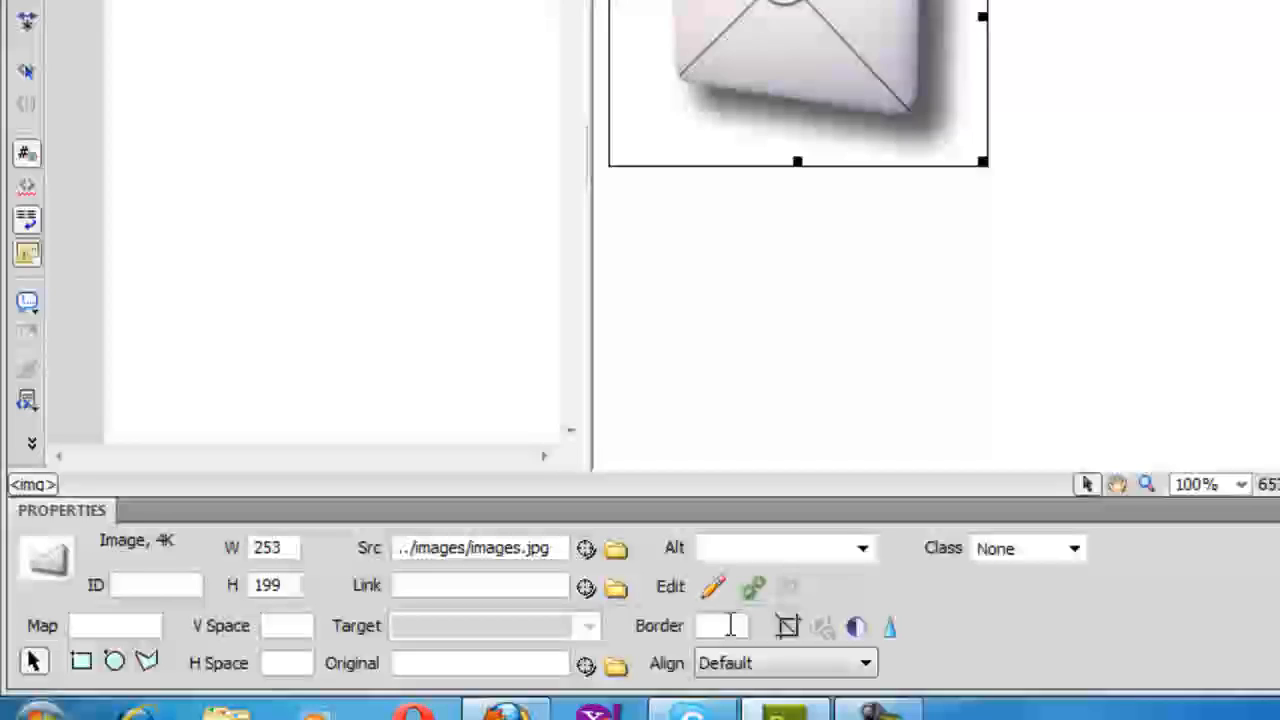
pyautogui.click(730, 591)
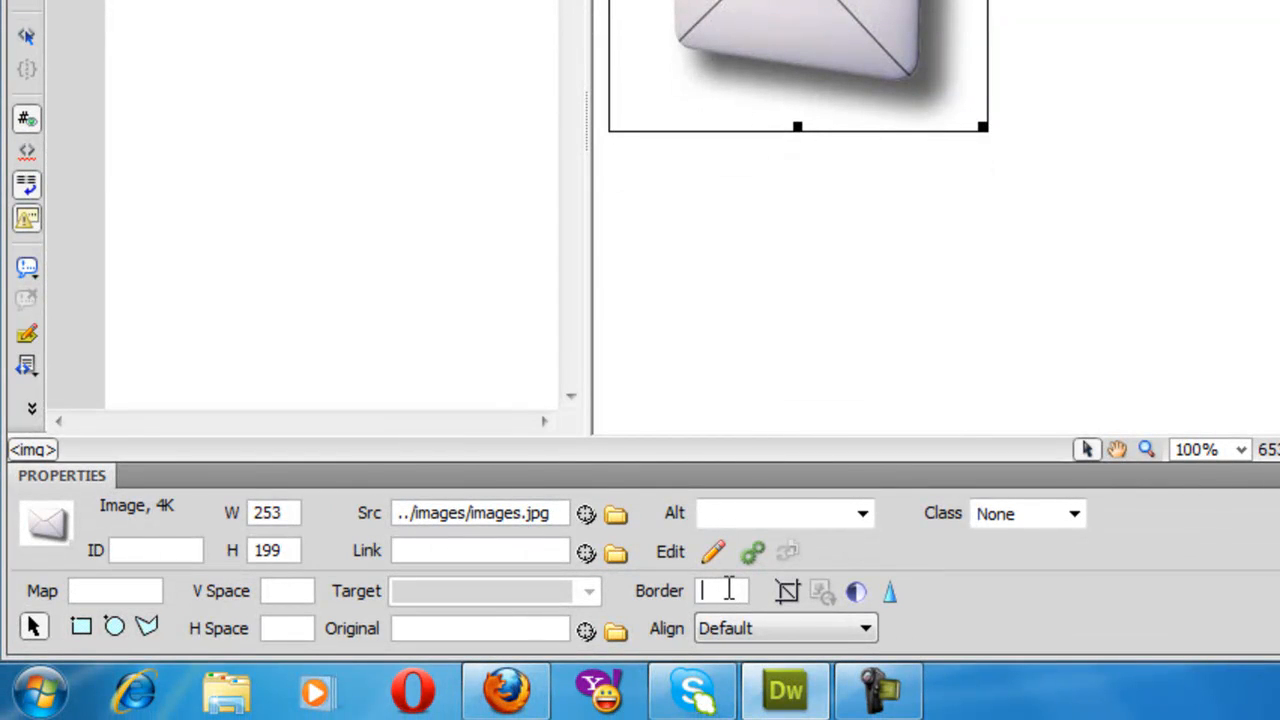
pyautogui.write('5')
pyautogui.press('Return')
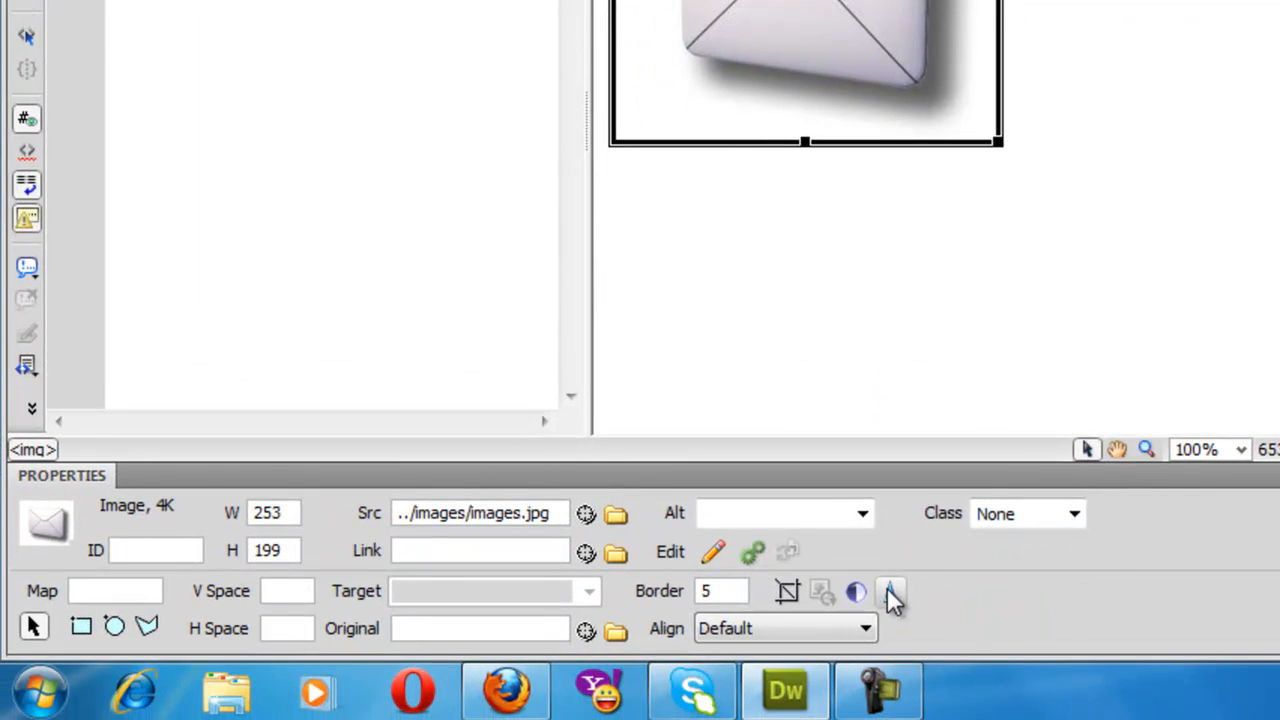
# Sharpen the envelope image strongly and accept that the image file is permanently altered
pyautogui.click(889, 592)
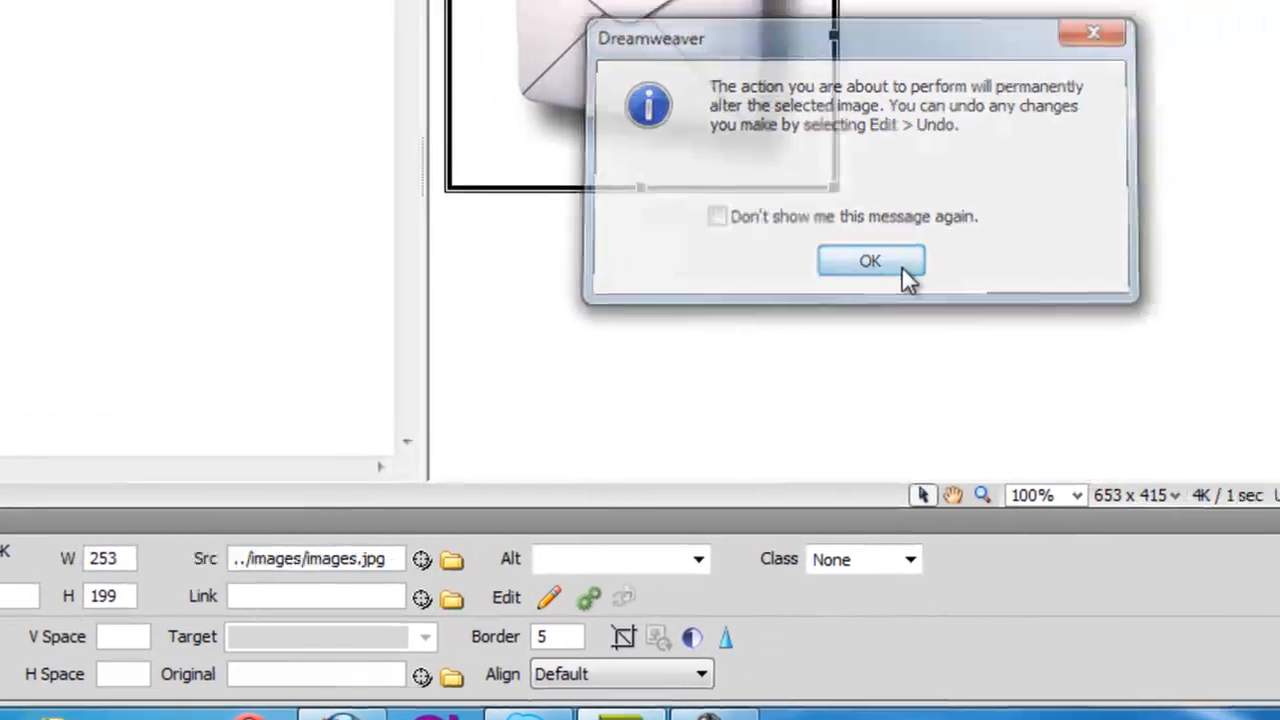
pyautogui.click(899, 264)
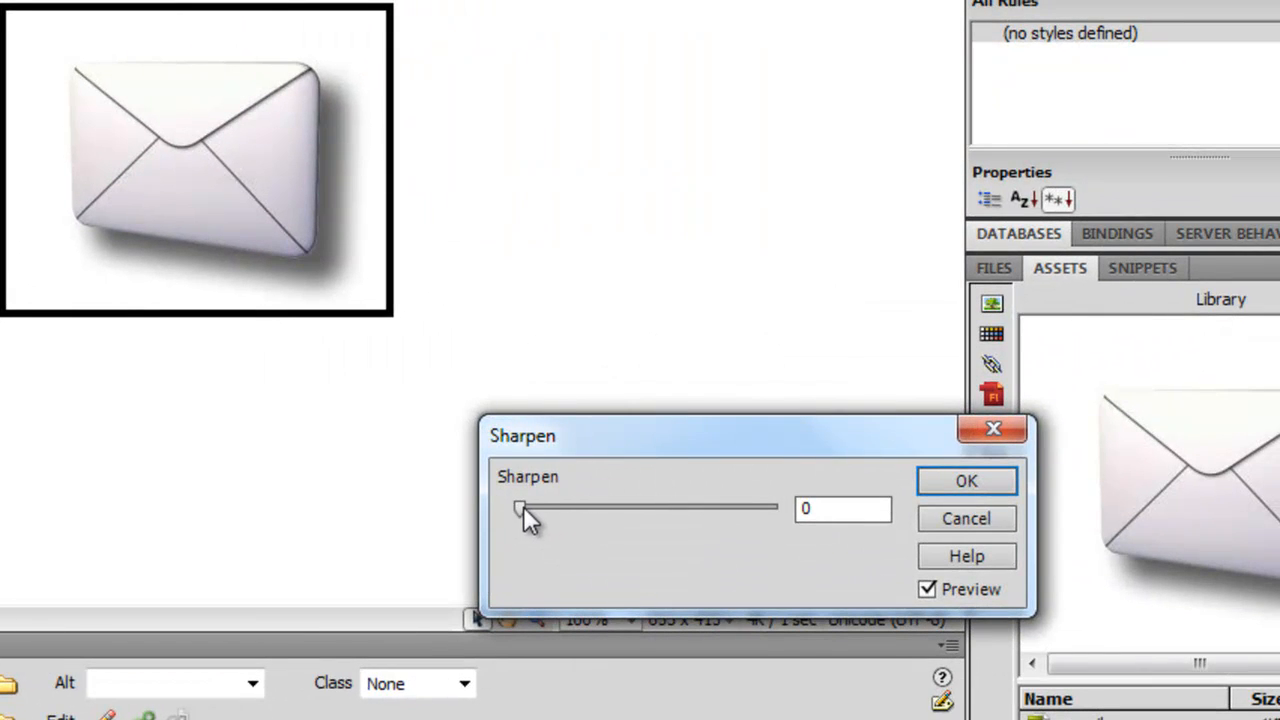
pyautogui.moveTo(523, 506); pyautogui.dragTo(729, 506)
pyautogui.click(955, 483)
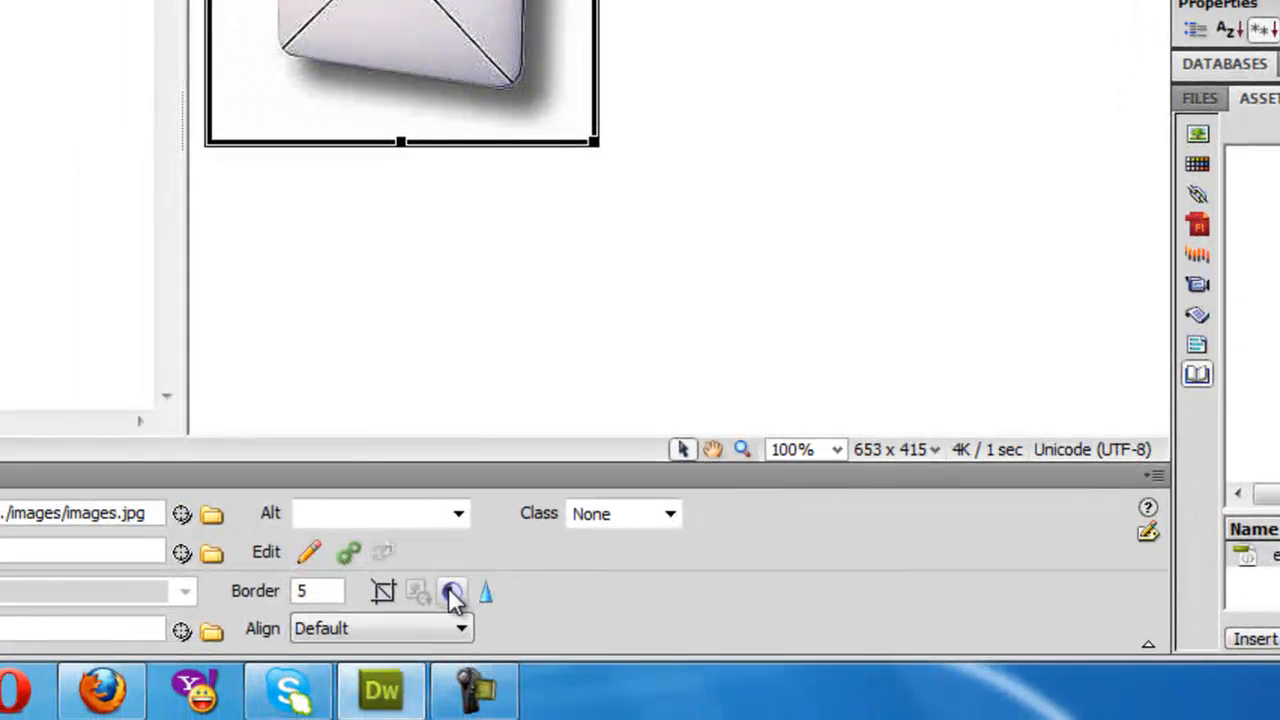
# Adjust the envelope image's brightness to 34 and its contrast to 26
pyautogui.click(452, 594)
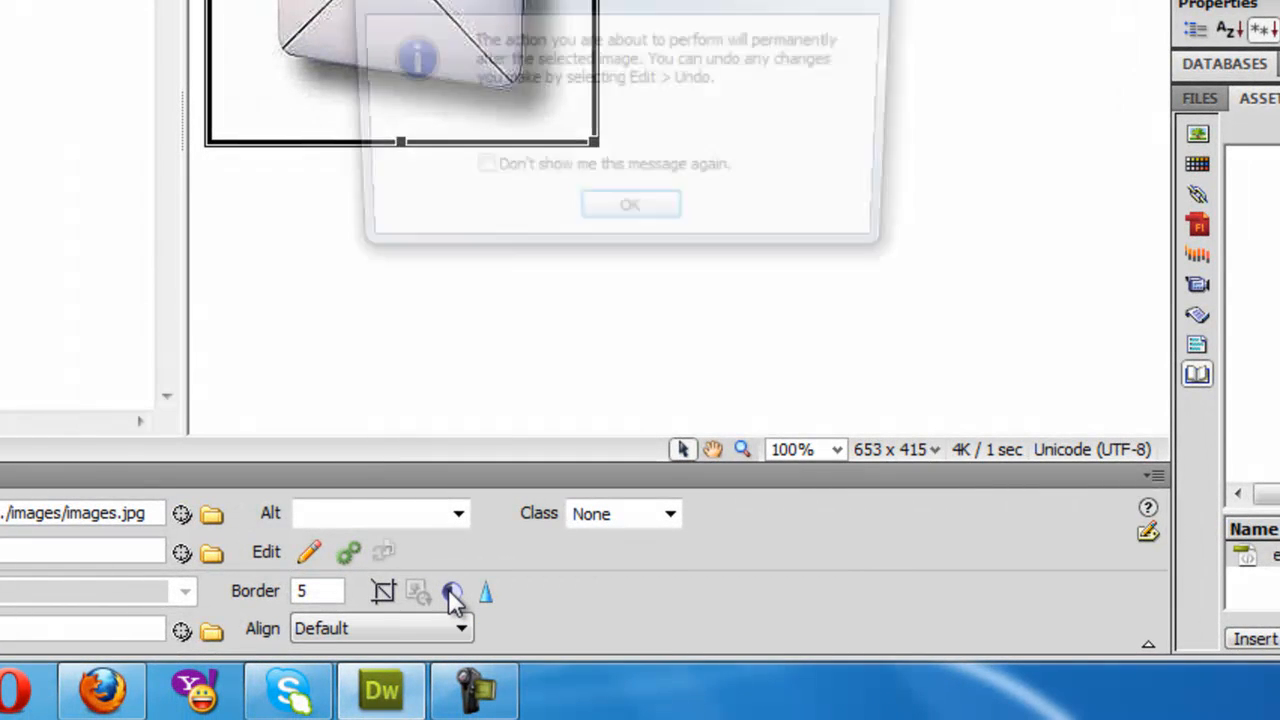
pyautogui.click(618, 219)
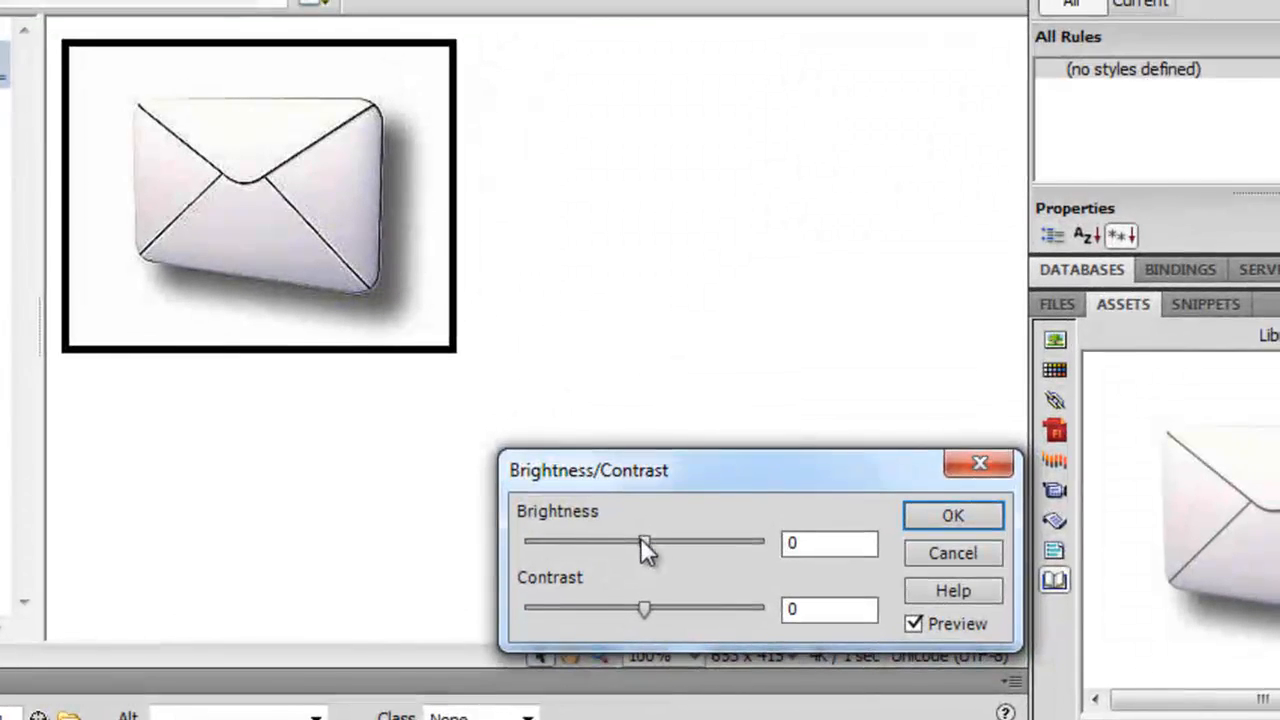
pyautogui.moveTo(783, 333); pyautogui.dragTo(830, 335)
pyautogui.moveTo(688, 545); pyautogui.dragTo(690, 545)
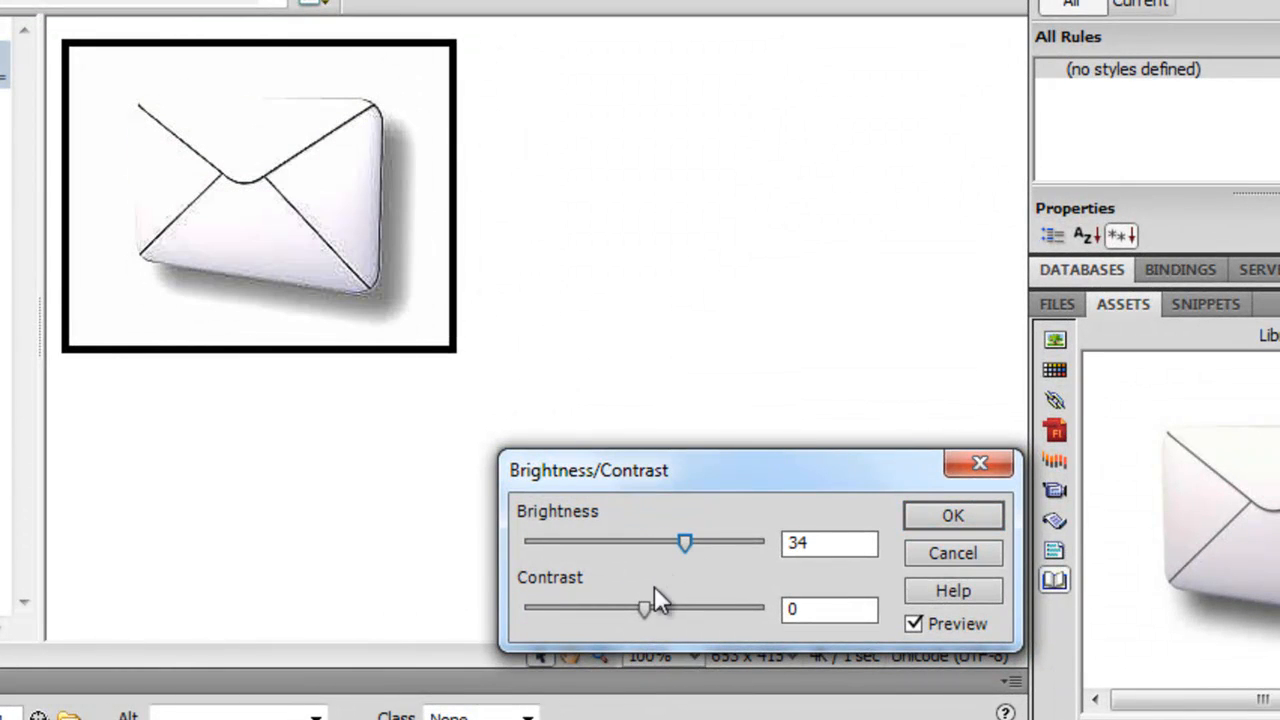
pyautogui.moveTo(645, 609); pyautogui.dragTo(676, 606)
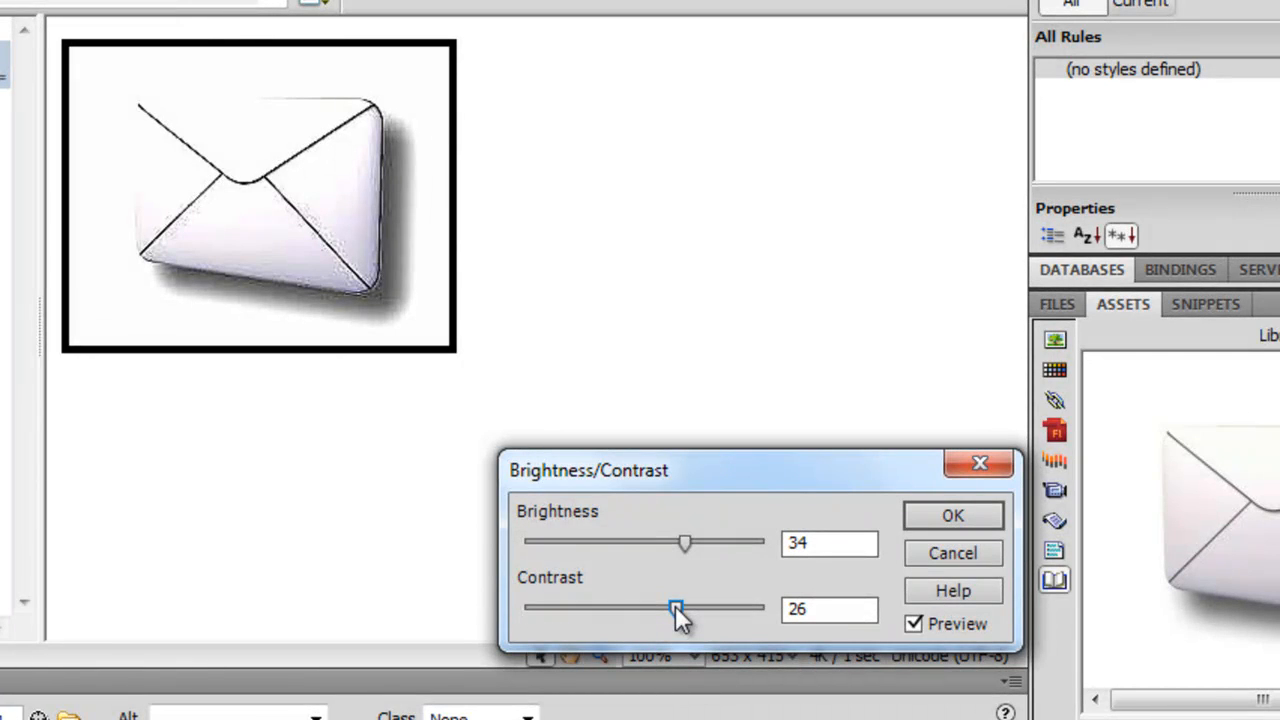
pyautogui.click(990, 519)
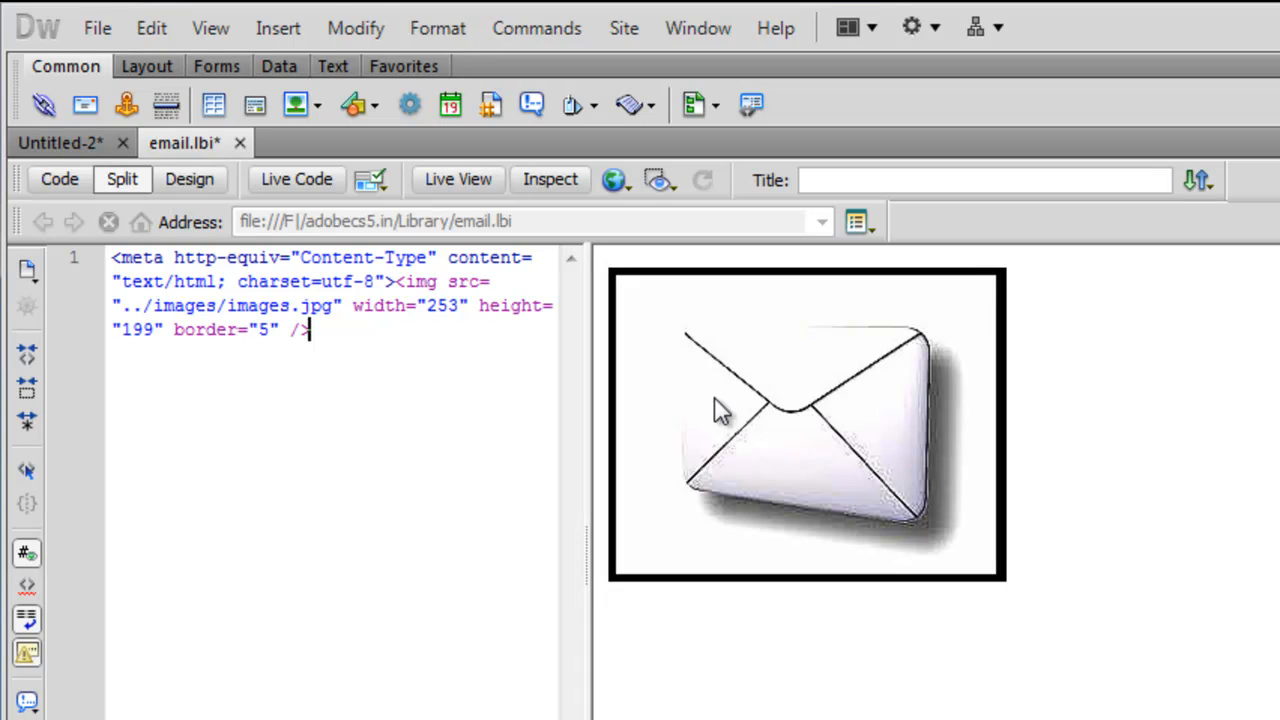
# Save the email library item and return to the untitled page containing its copies
pyautogui.click(89, 31)
pyautogui.click(199, 350)
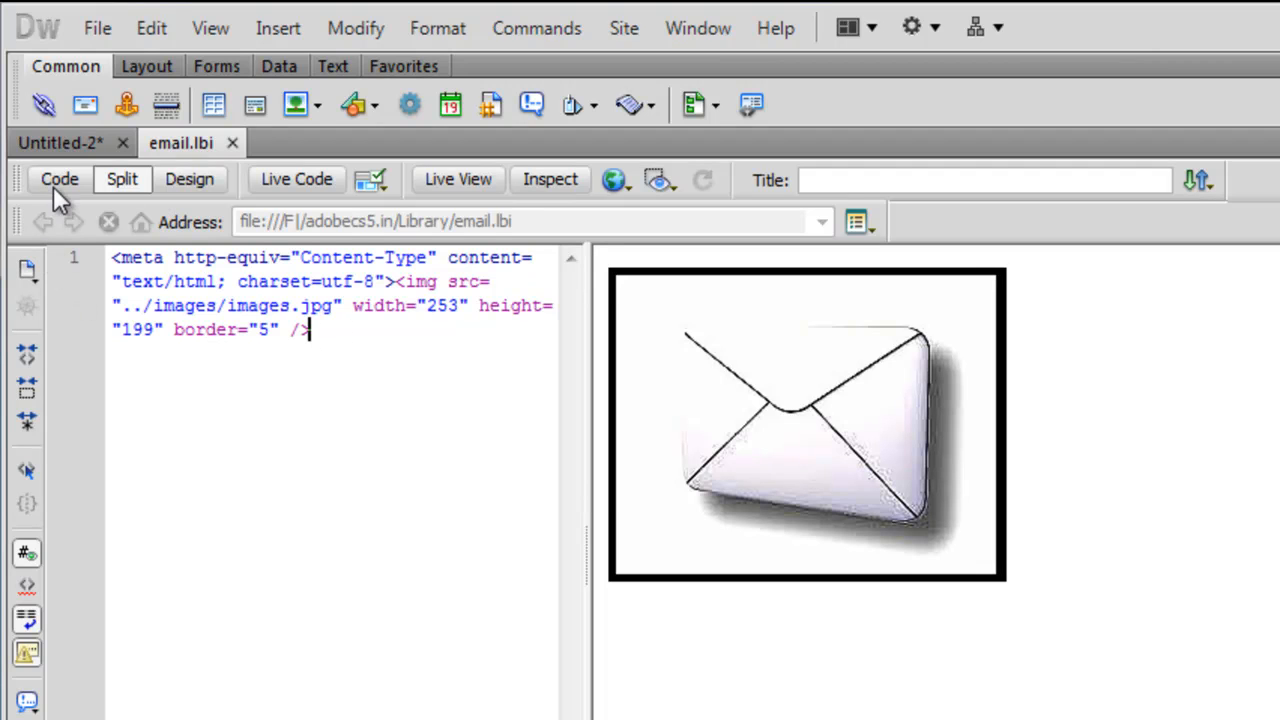
pyautogui.click(59, 145)
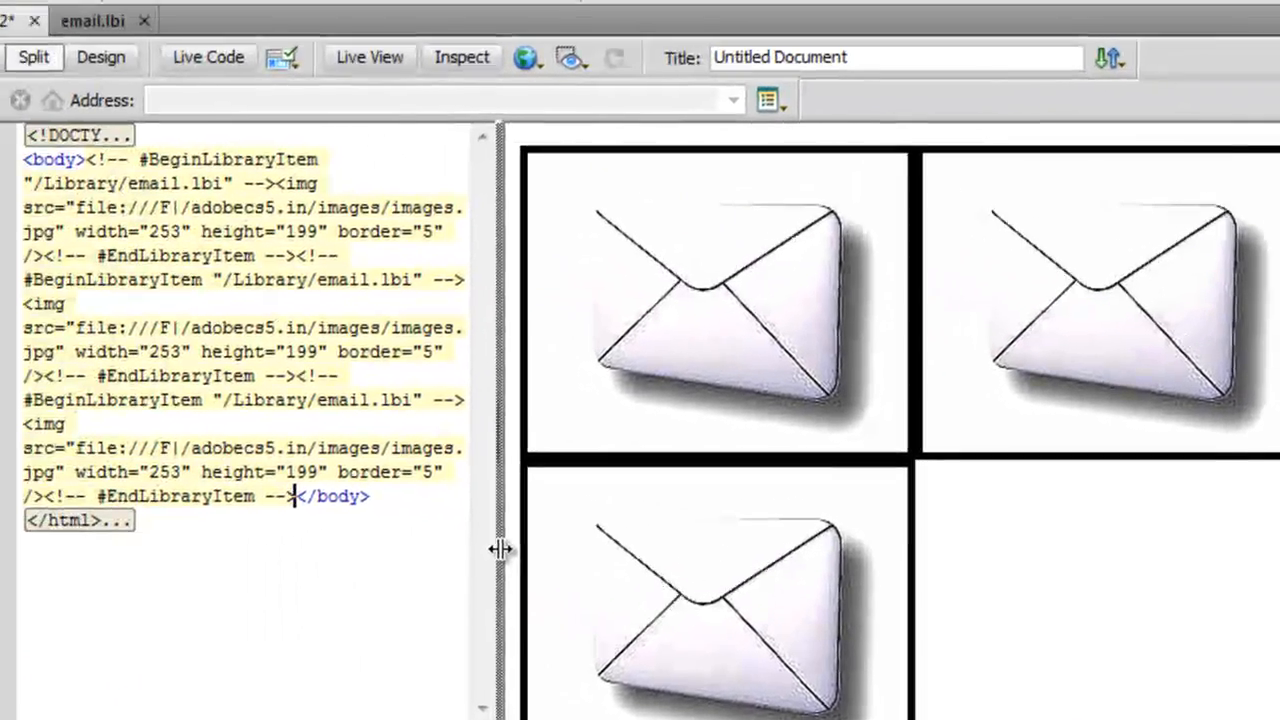
# Widen the code area and examine the first library item's code, from its BeginLibraryItem comment to its EndLibraryItem comment
pyautogui.moveTo(180, 460); pyautogui.dragTo(485, 465)
pyautogui.moveTo(812, 557); pyautogui.dragTo(920, 560)
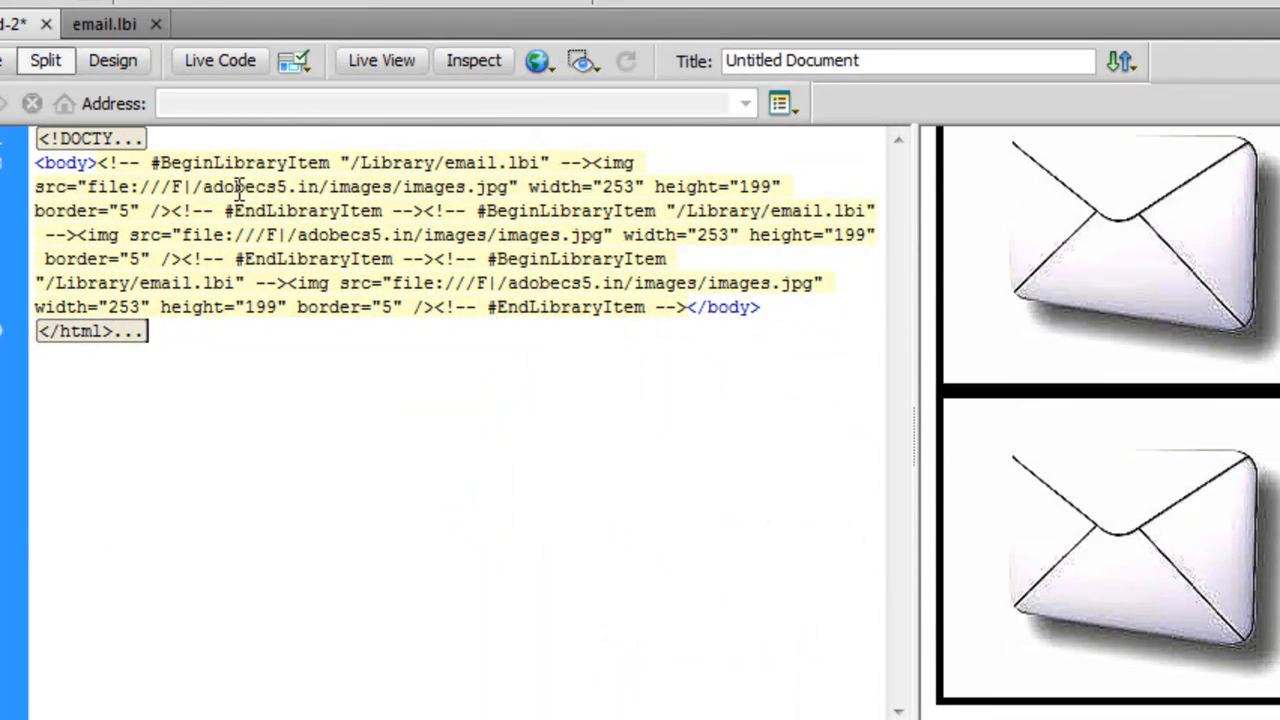
pyautogui.moveTo(100, 162); pyautogui.dragTo(336, 162)
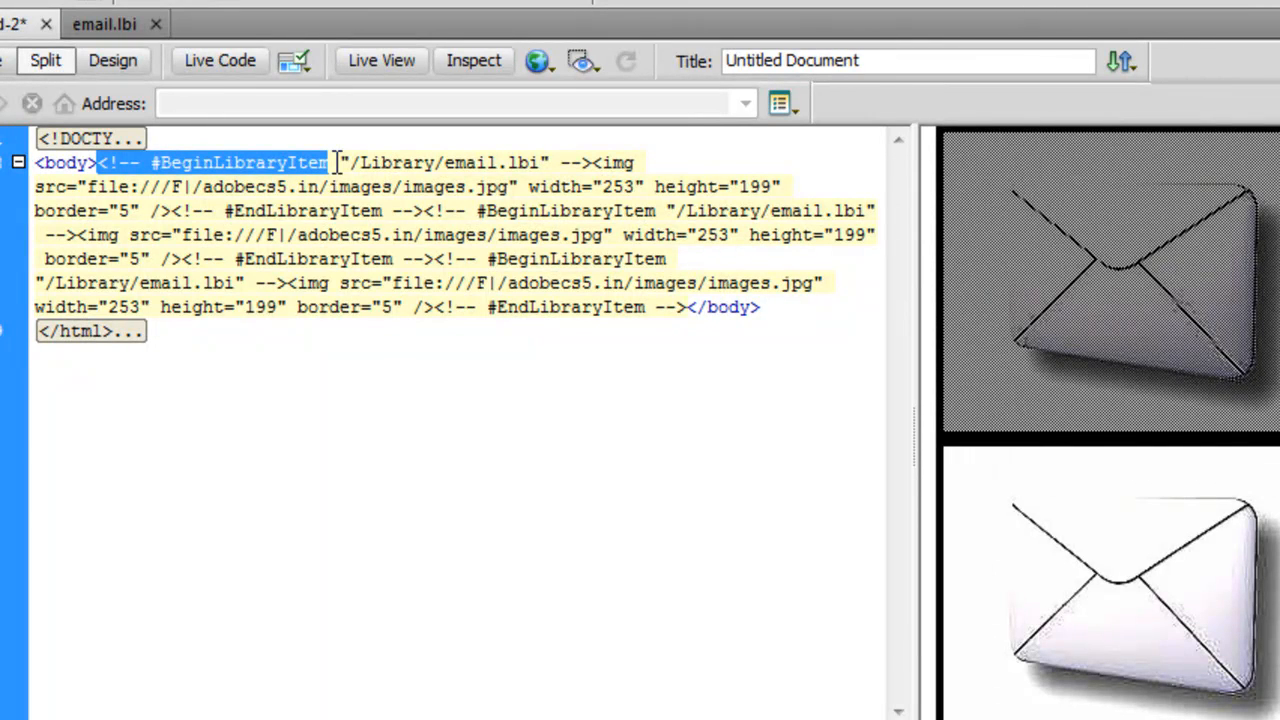
pyautogui.moveTo(336, 162); pyautogui.dragTo(502, 162)
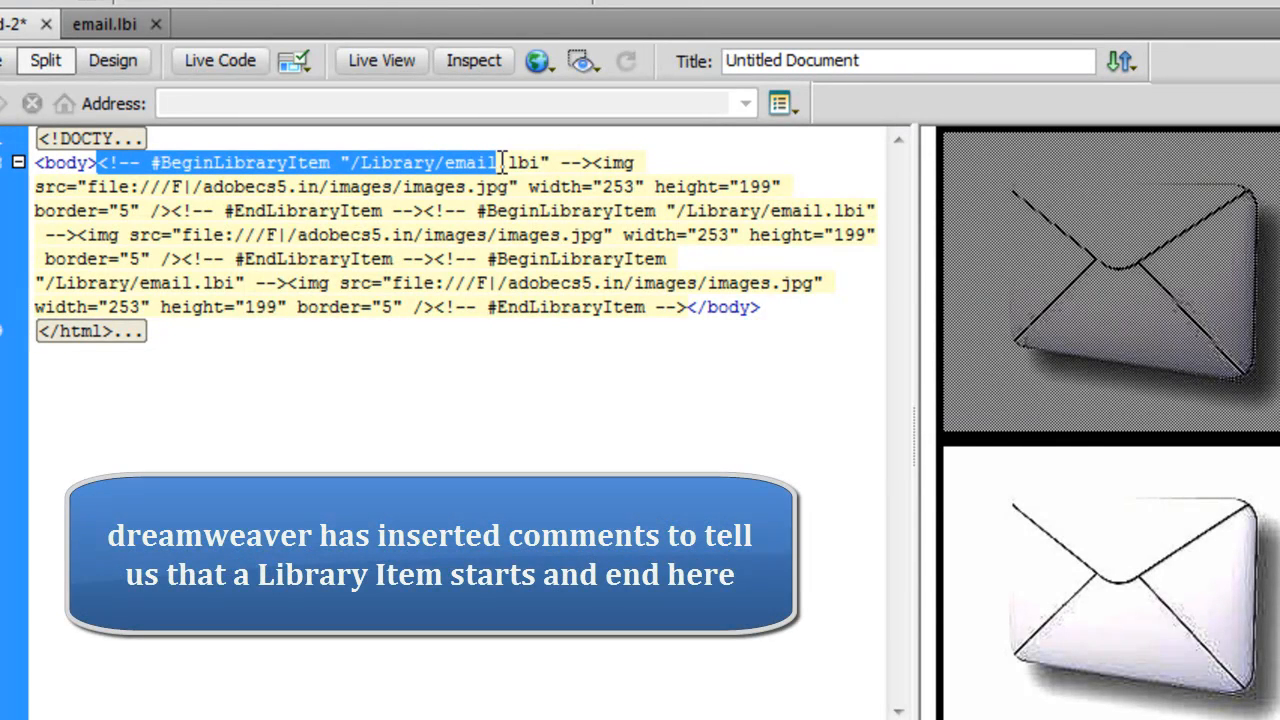
pyautogui.moveTo(502, 162); pyautogui.dragTo(615, 162)
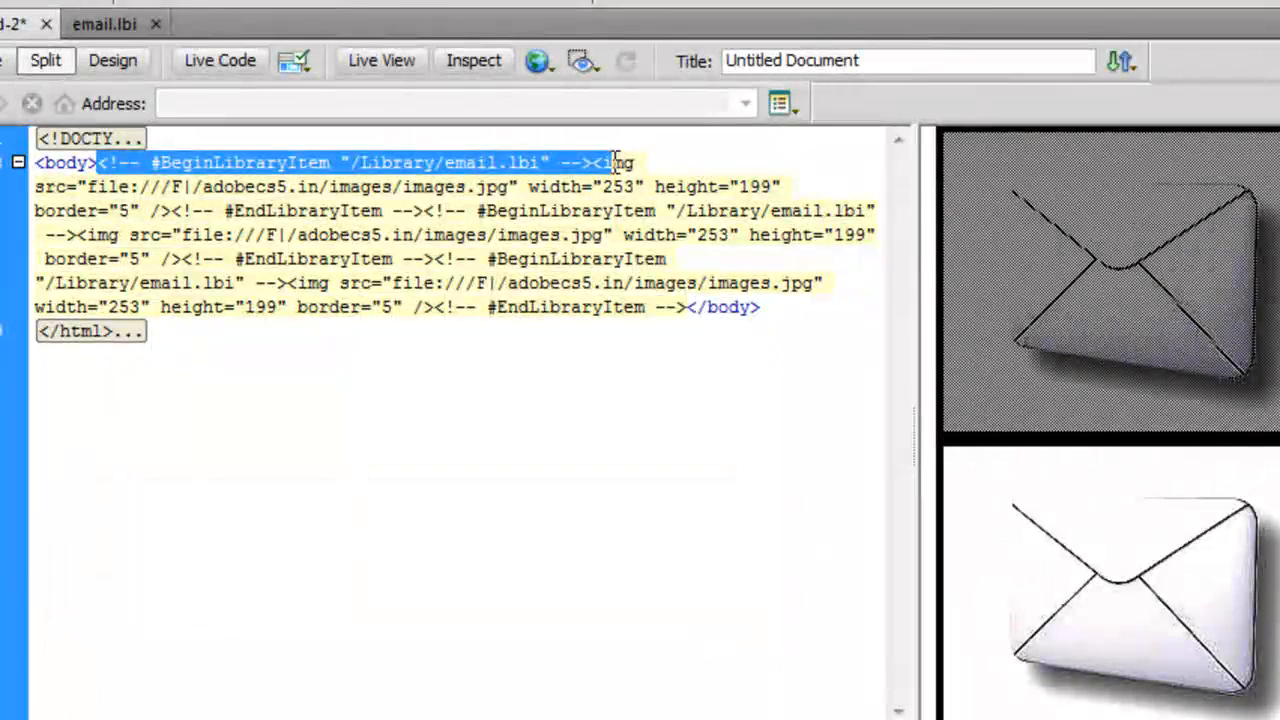
pyautogui.moveTo(615, 162); pyautogui.dragTo(428, 206)
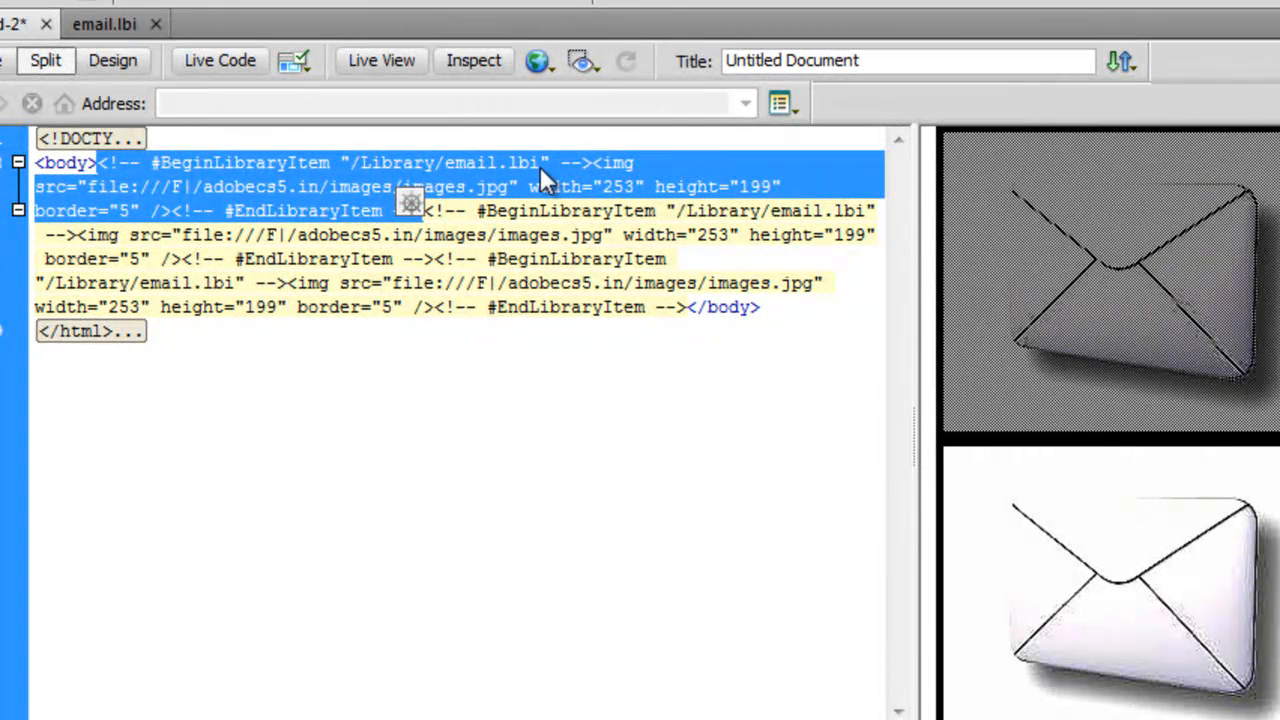
pyautogui.click(545, 360)
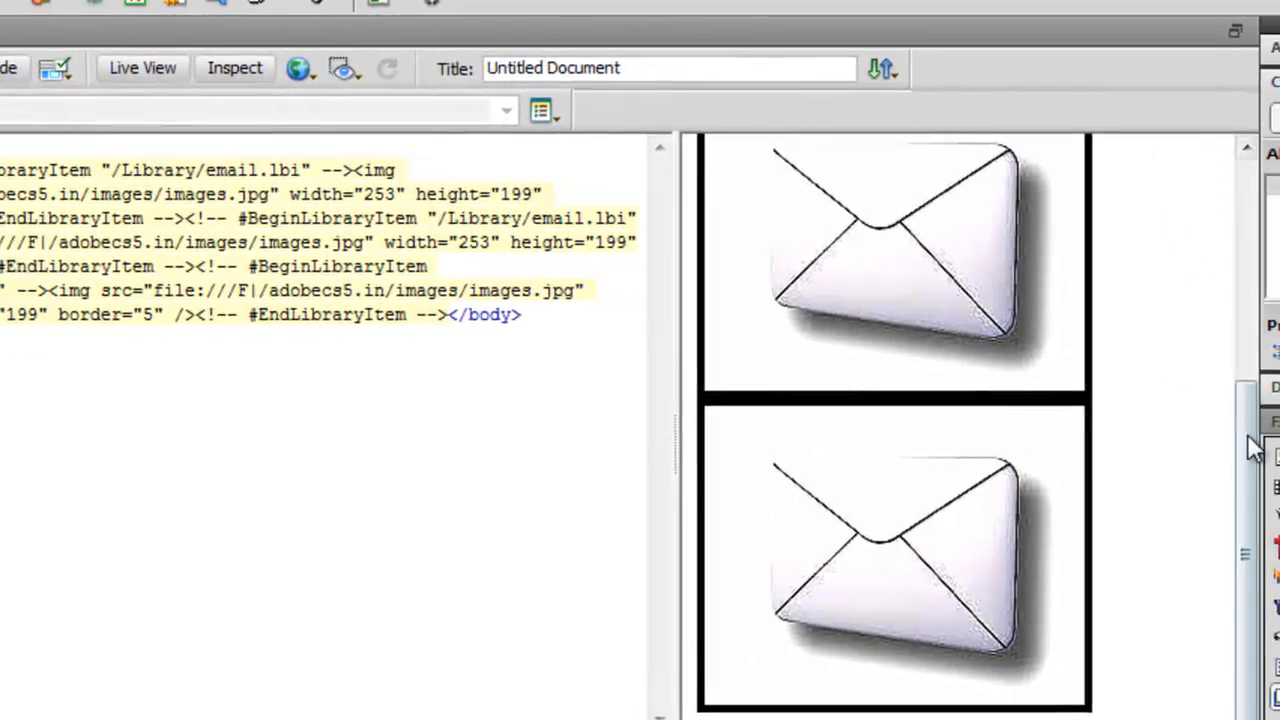
# Widen the design area and detach the second envelope copy from the original library item, accepting the loss of automatic updates
pyautogui.moveTo(1247, 437); pyautogui.dragTo(1246, 307)
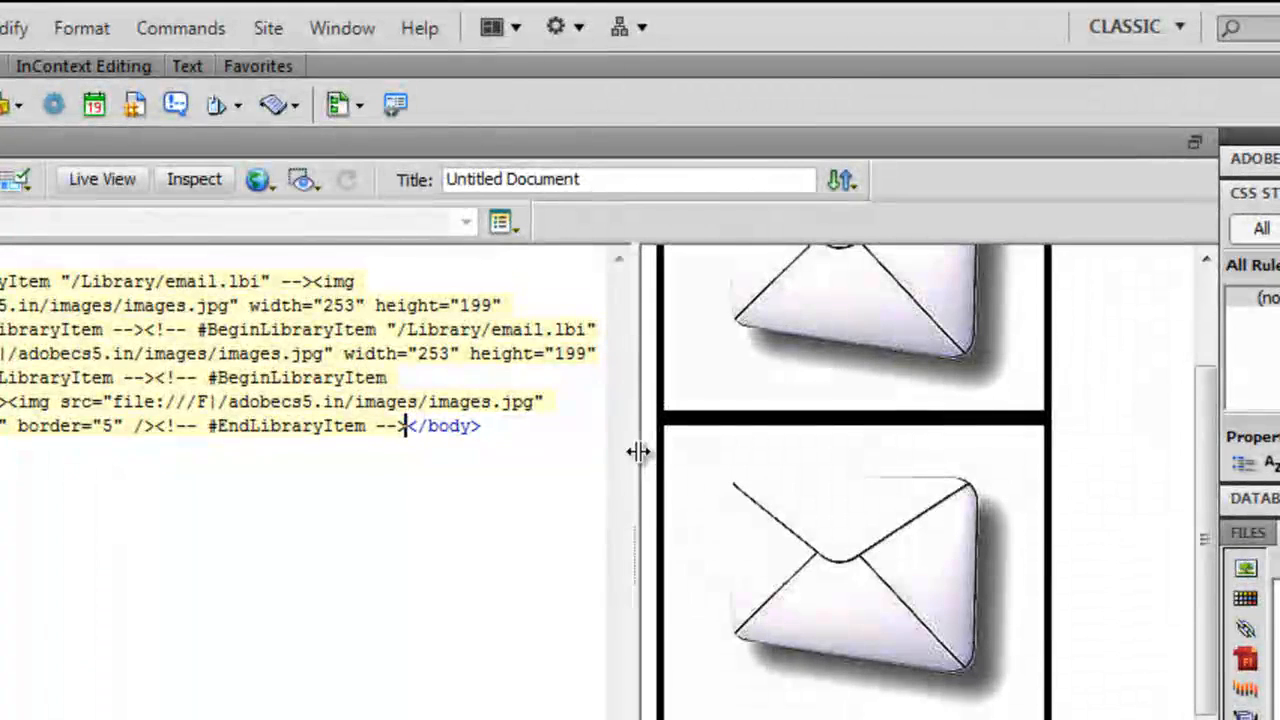
pyautogui.moveTo(638, 451); pyautogui.dragTo(14, 466)
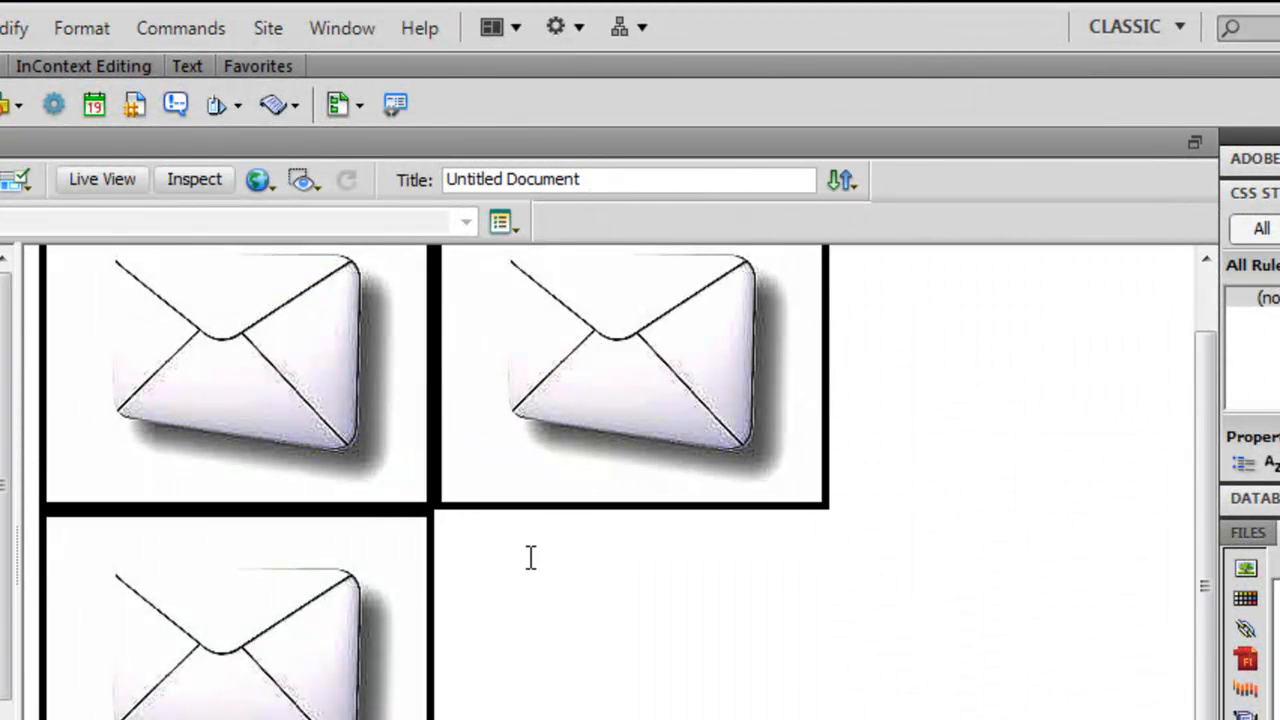
pyautogui.click(604, 392)
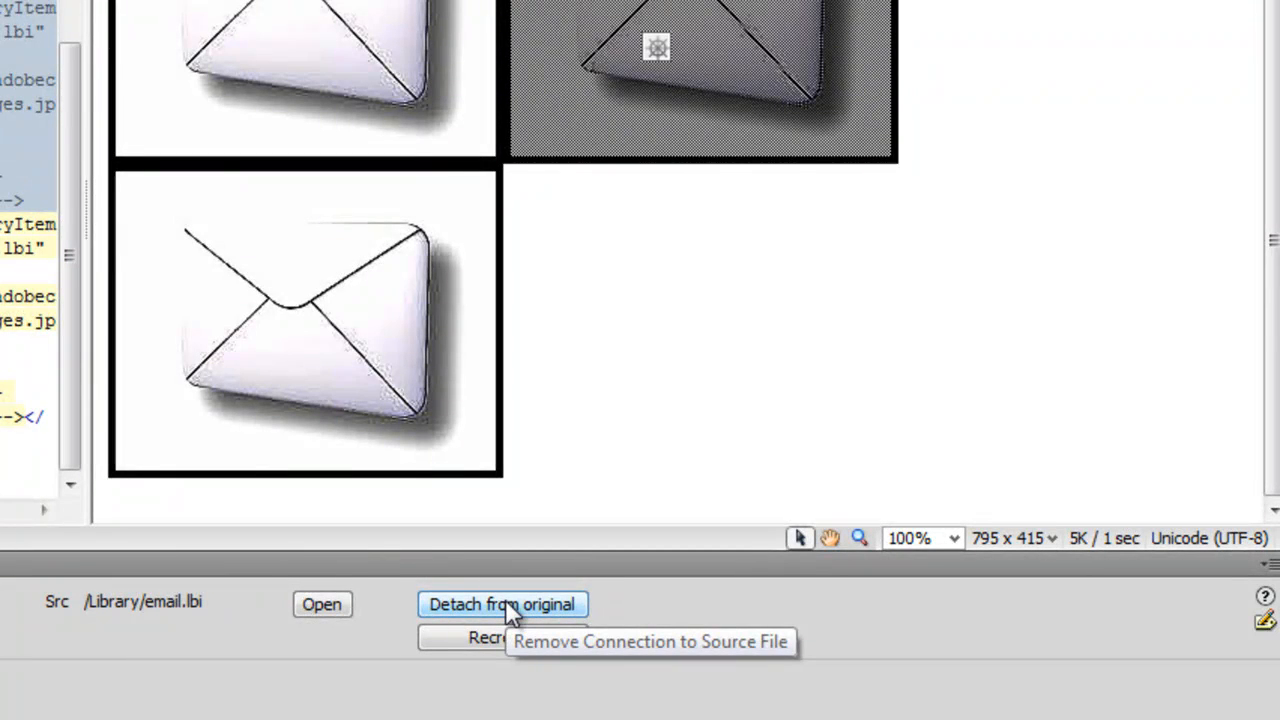
pyautogui.click(506, 603)
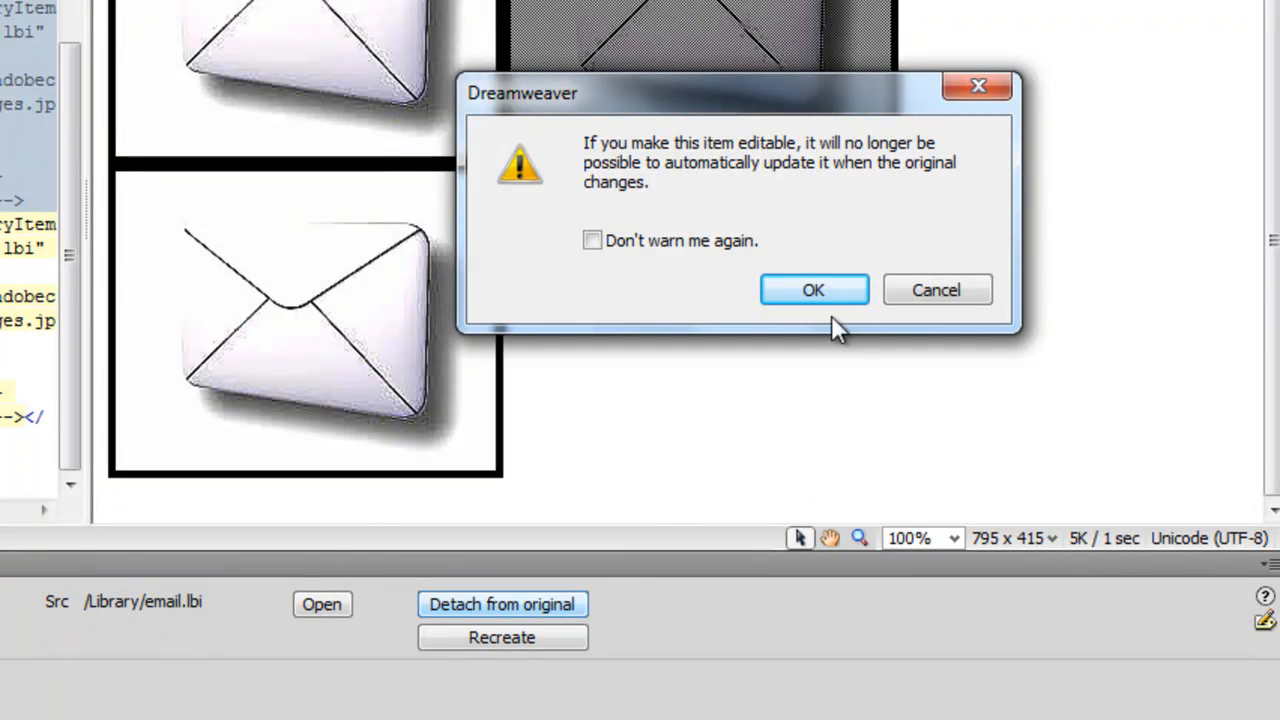
pyautogui.click(818, 292)
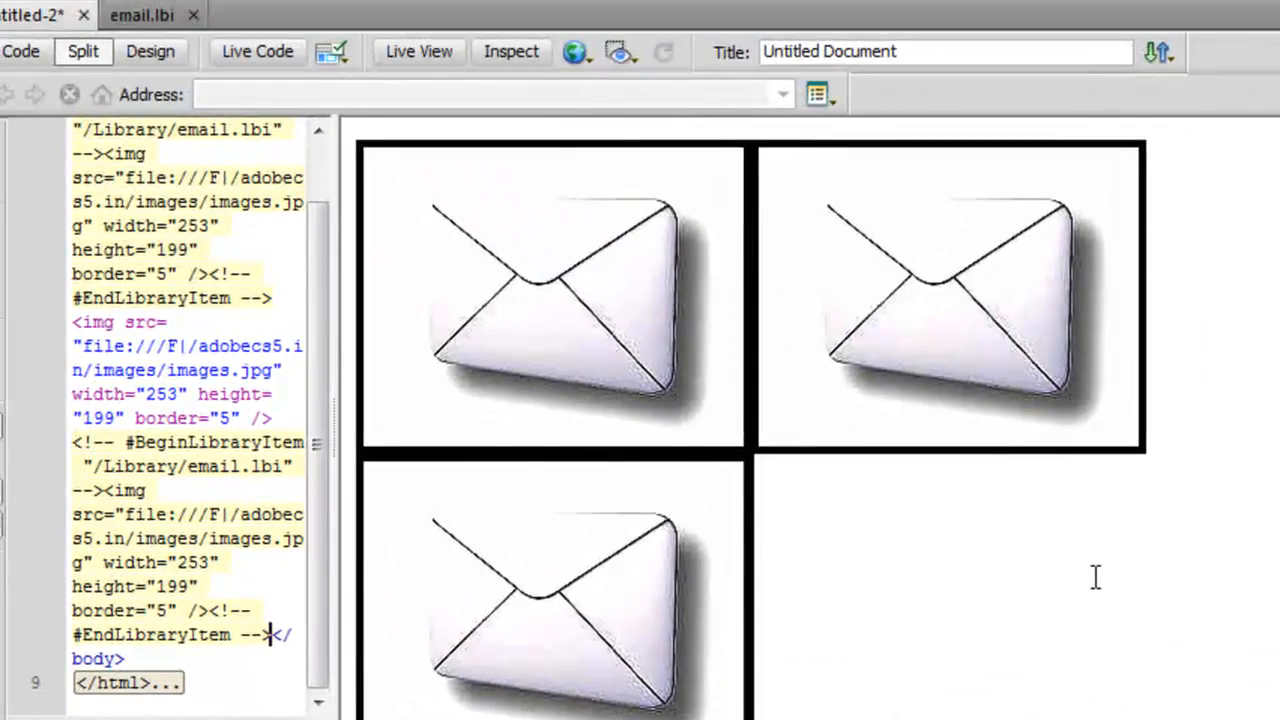
# Select the detached envelope image and widen the code area to examine its code beside the remaining library items
pyautogui.click(962, 350)
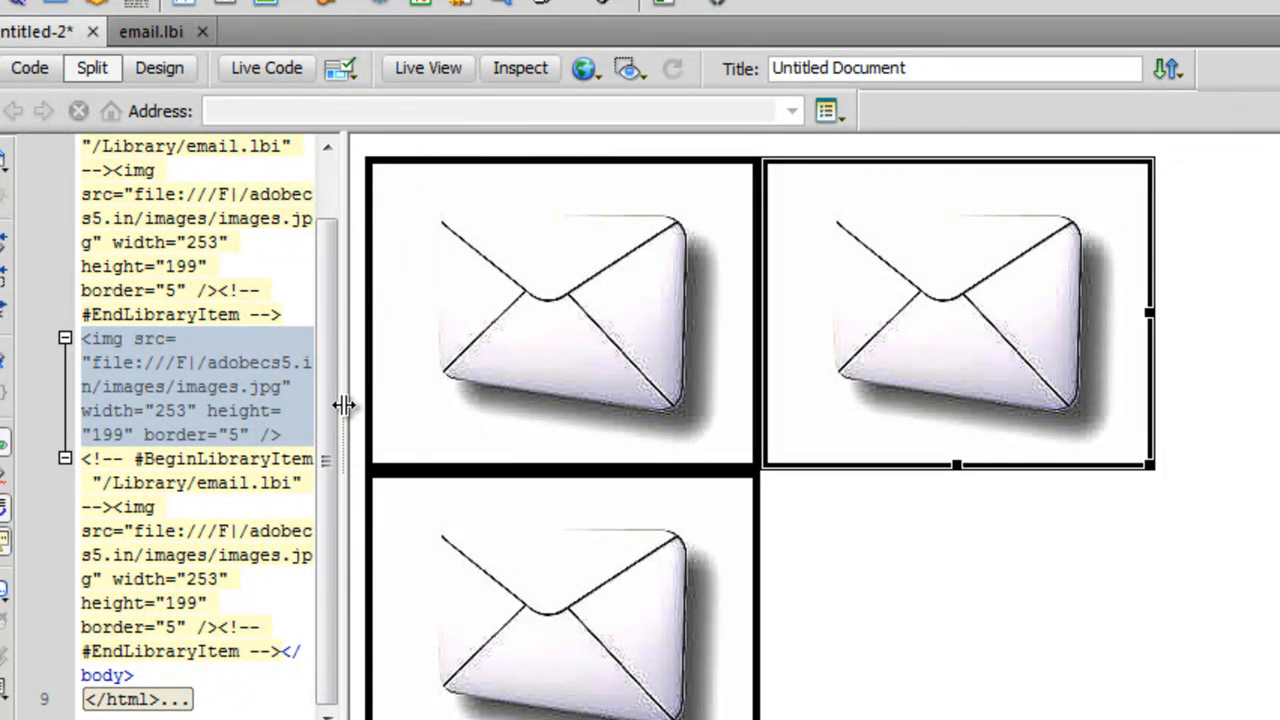
pyautogui.moveTo(340, 403); pyautogui.dragTo(720, 405)
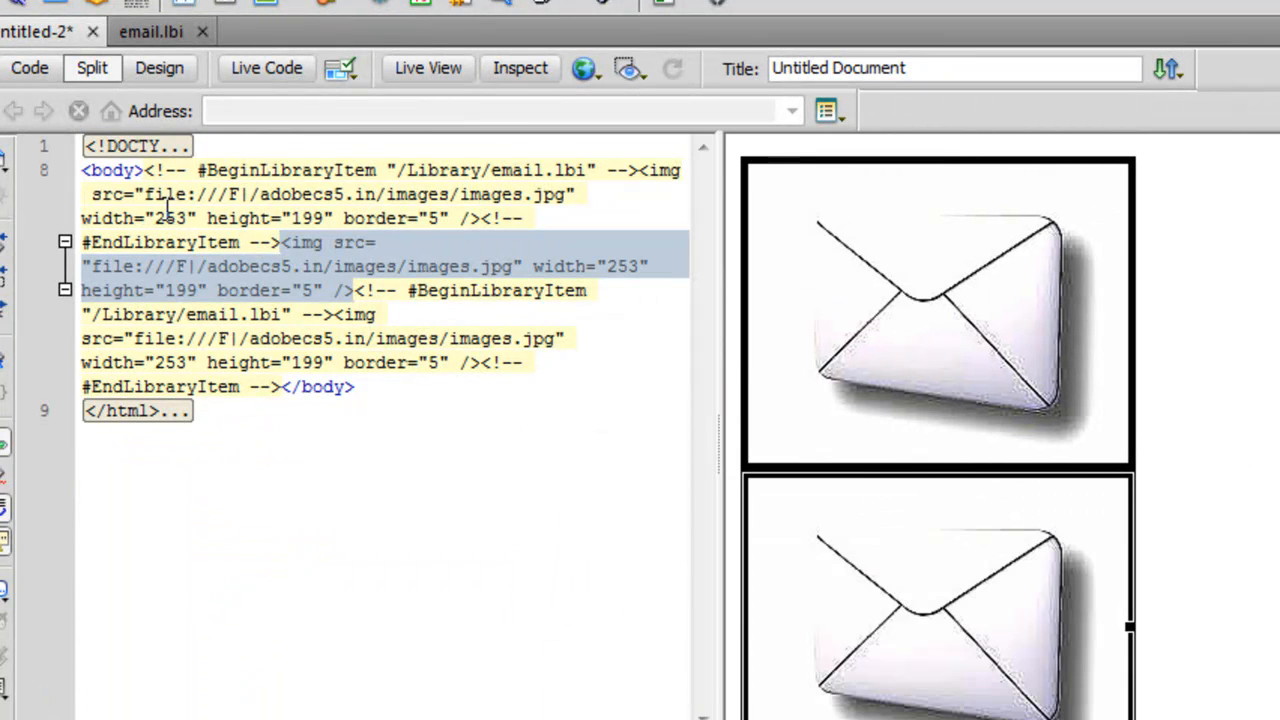